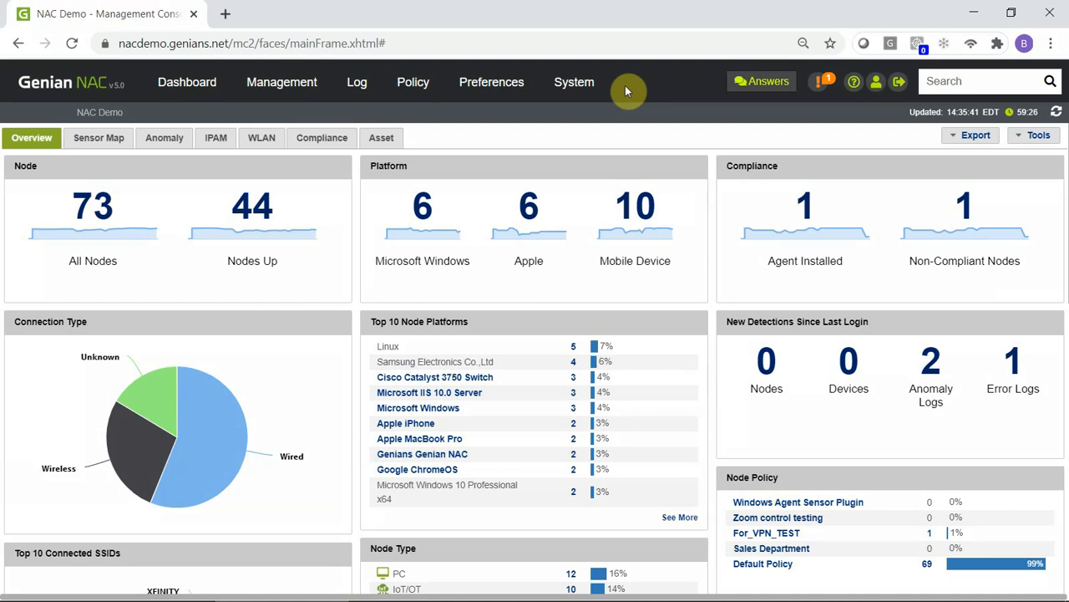
Check the Wi-Fi adapter's IPv4 address in the Command Prompt, and search the managed nodes in the NAC console for IP 192.168.1.252.
key(alt+Tab)
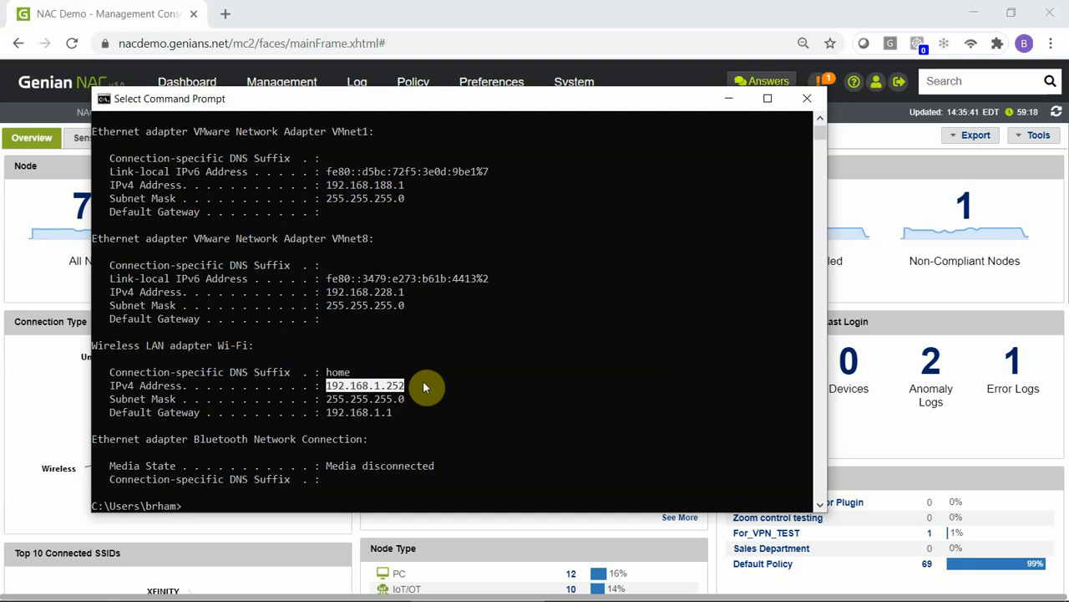
key(alt+Tab)
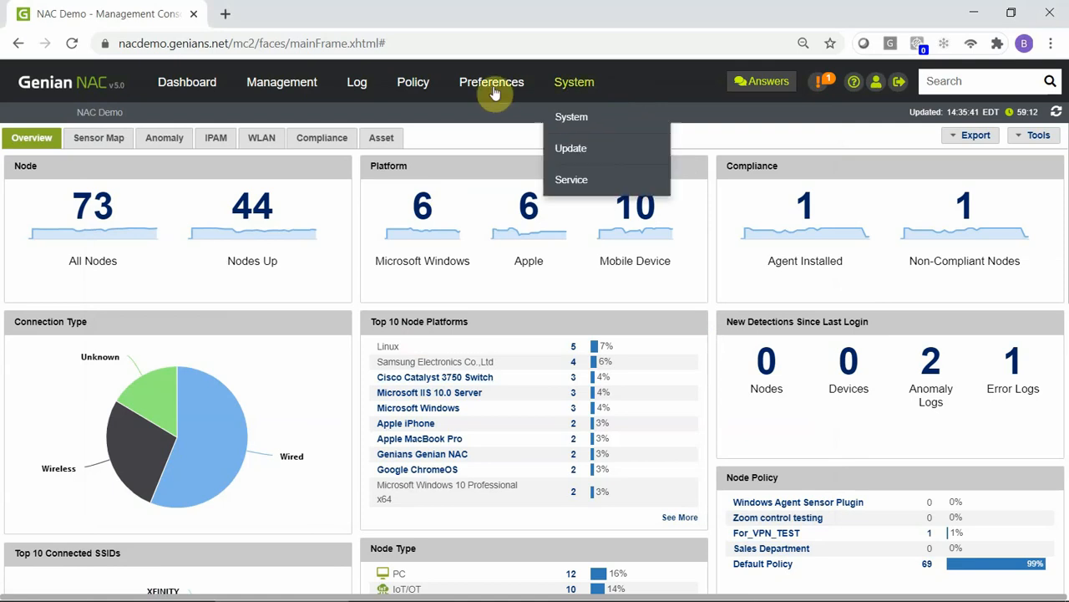
mouse_move(262, 81)
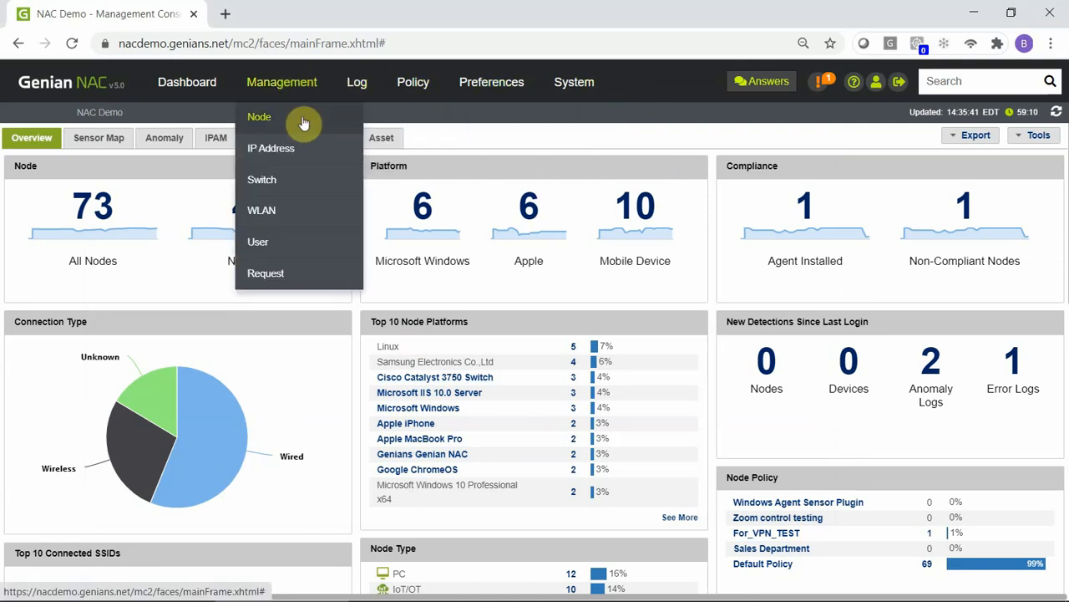
click(303, 123)
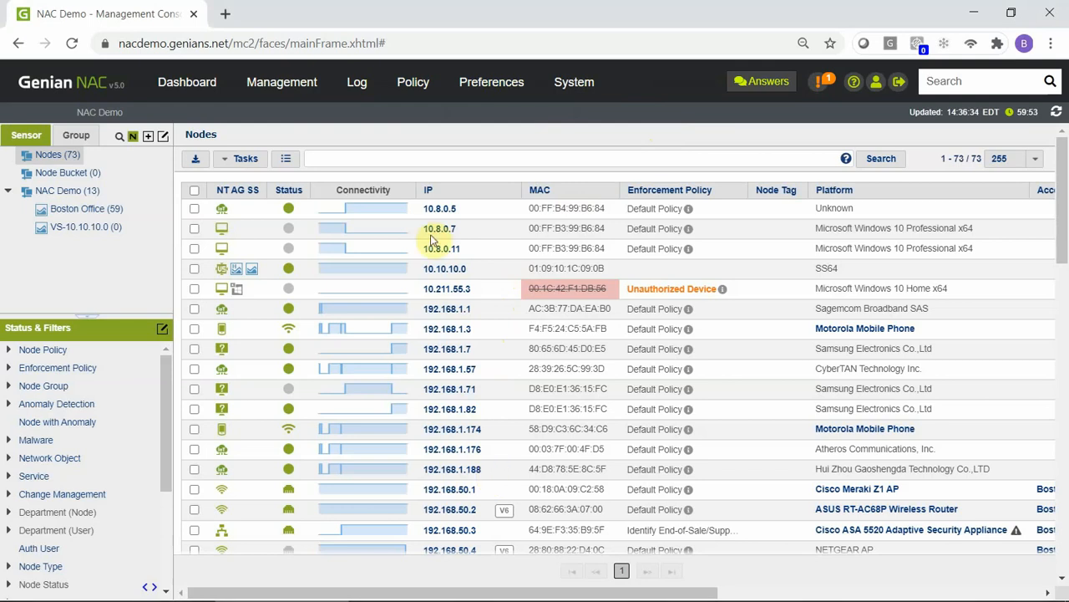
click(381, 157)
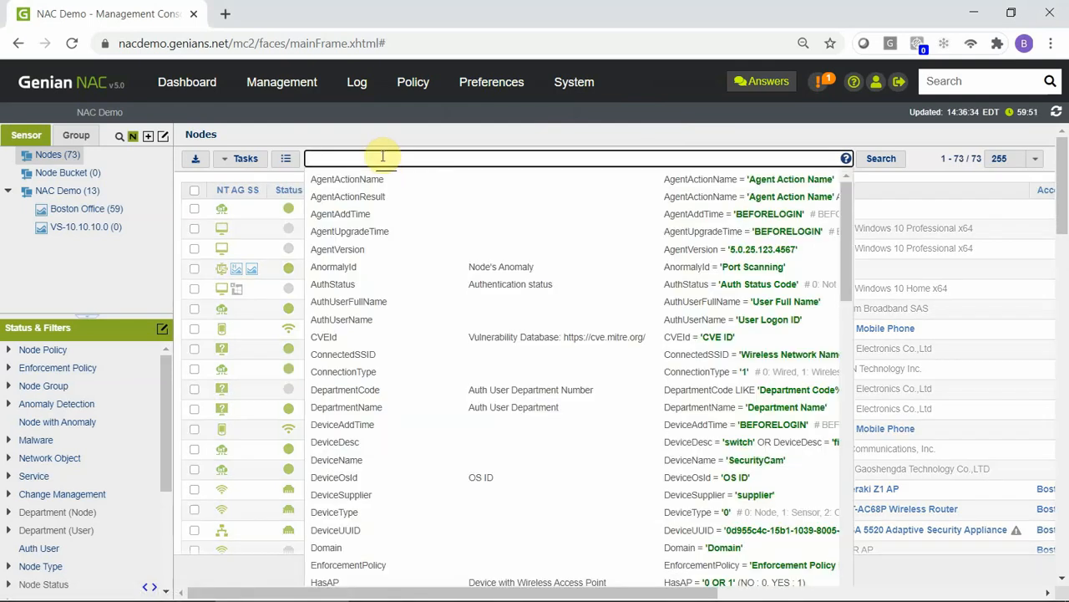
text(192.168.1.252)
key(Return)
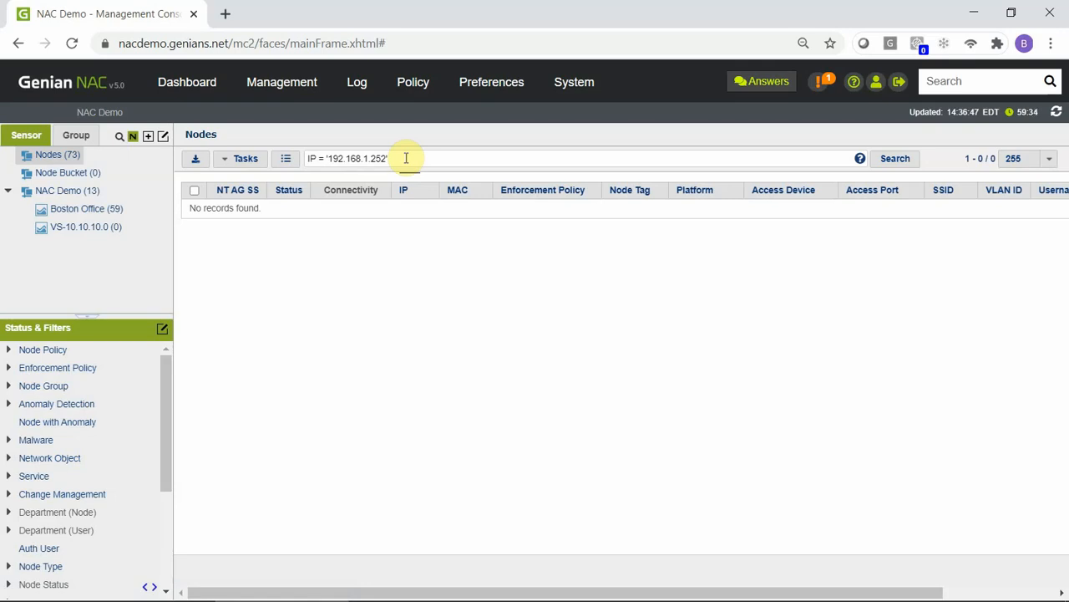
Start a new node group for node policy and set its ID to "Agent Test - Test PC".
mouse_move(437, 88)
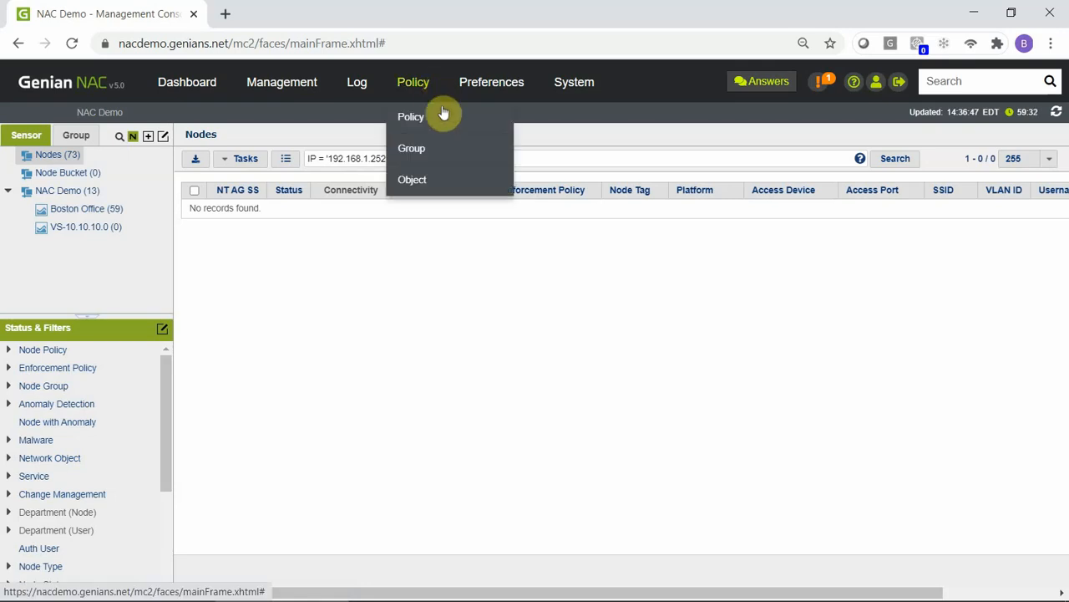
click(447, 150)
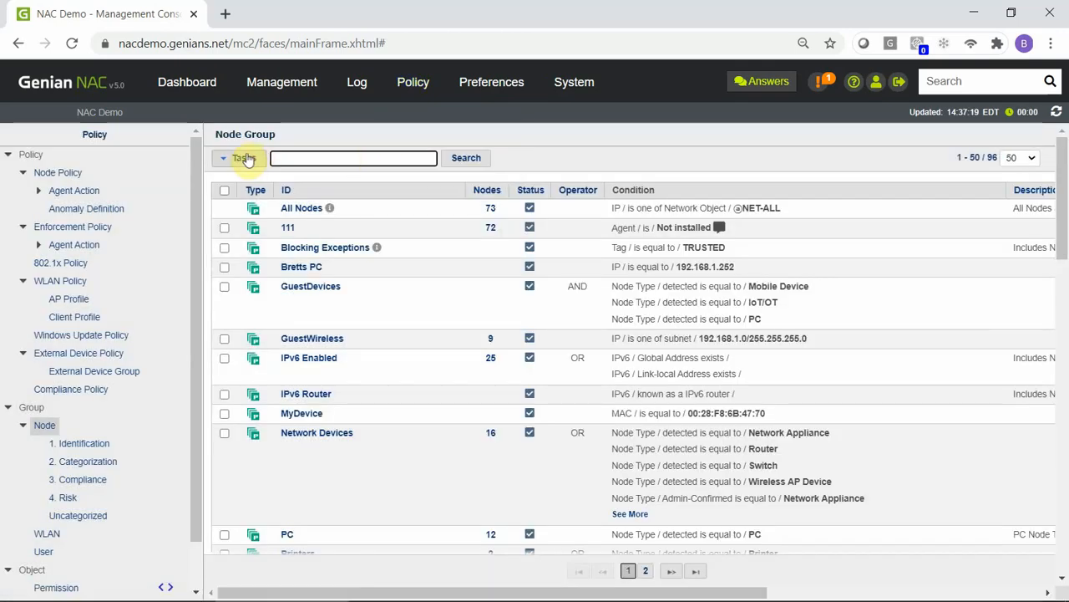
click(246, 158)
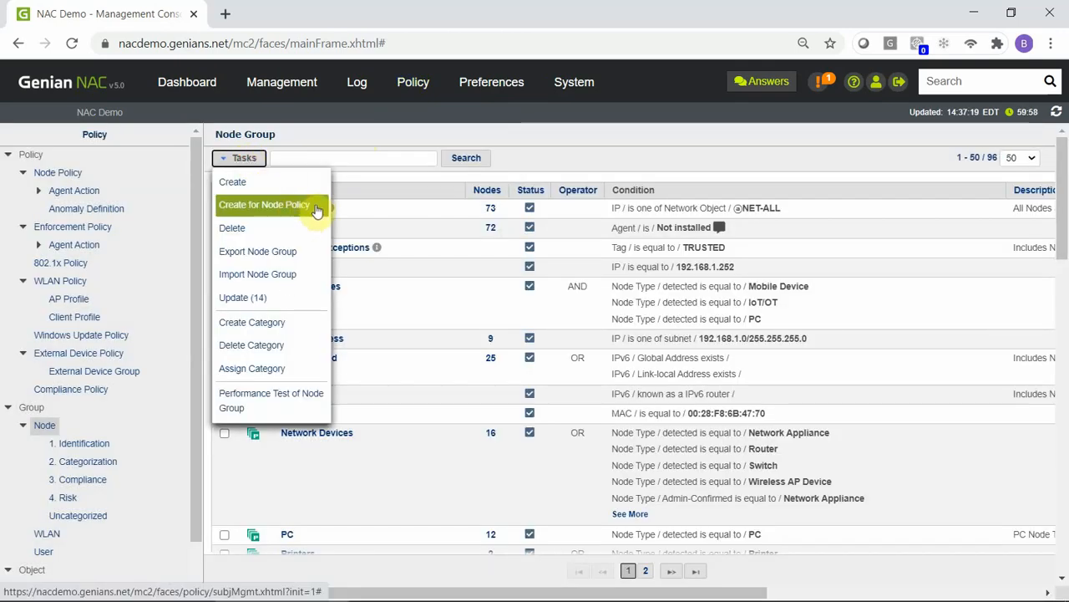
click(317, 209)
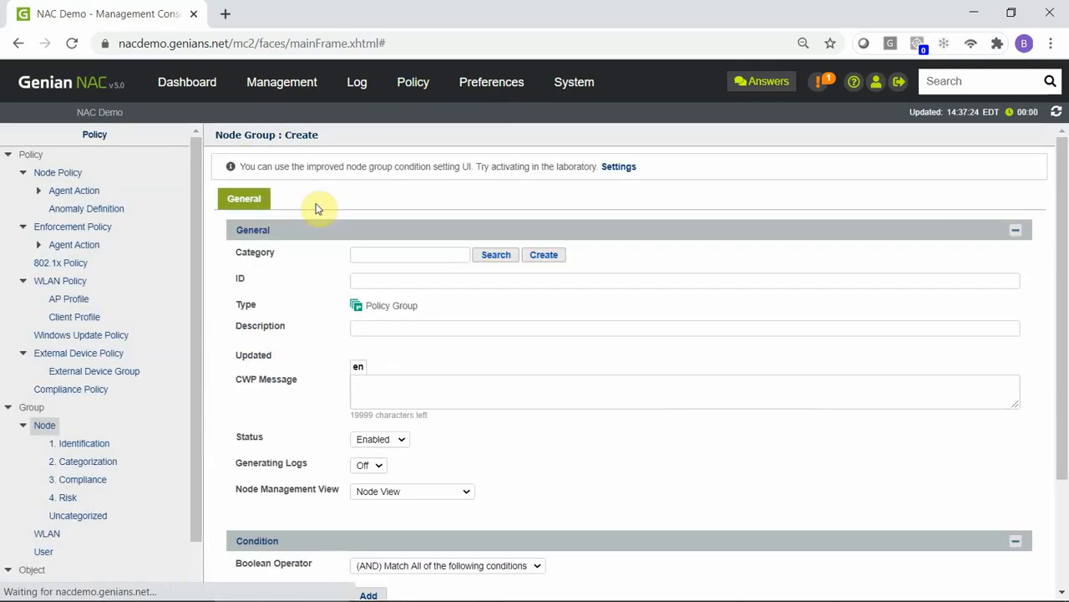
click(380, 282)
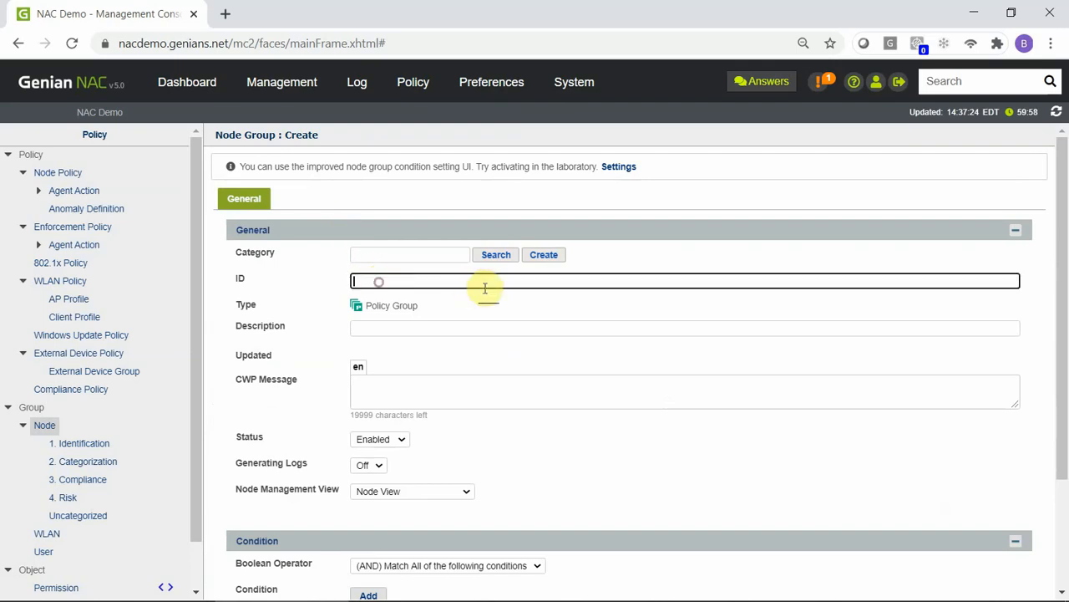
text(Agent)
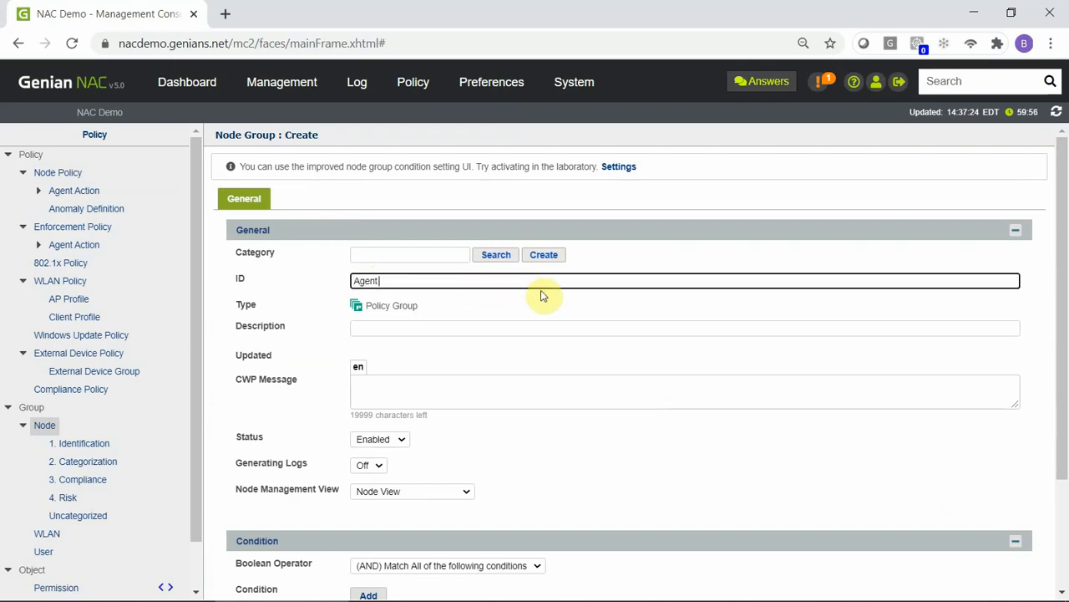
text( Test - Test PC)
Save the node group with the condition IP is equal to 192.168.1.252, and search the node groups for "agent test".
drag(1060, 271, 490, 437)
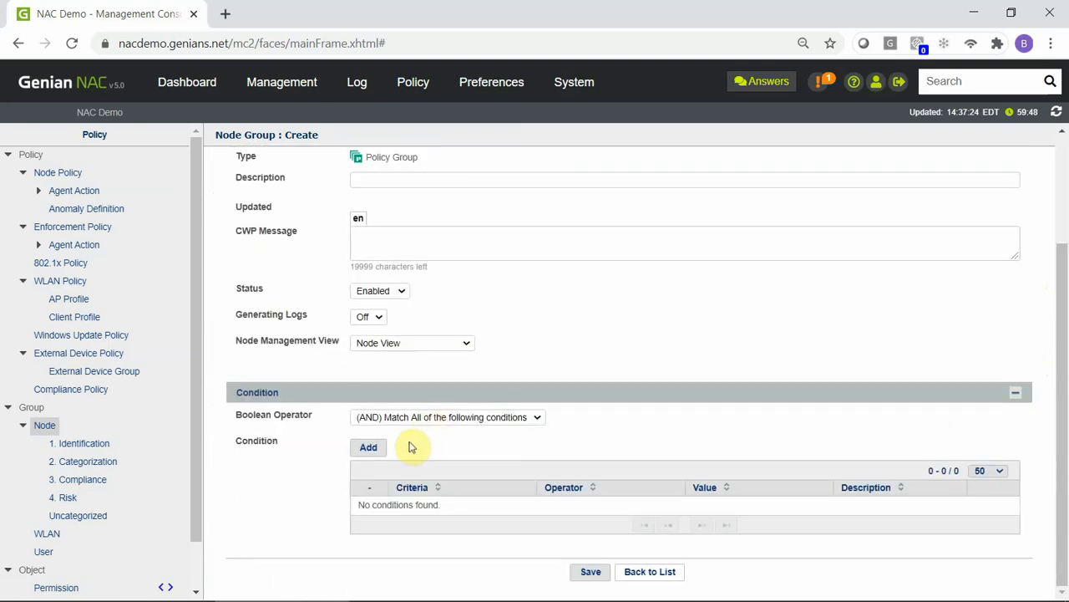
click(369, 447)
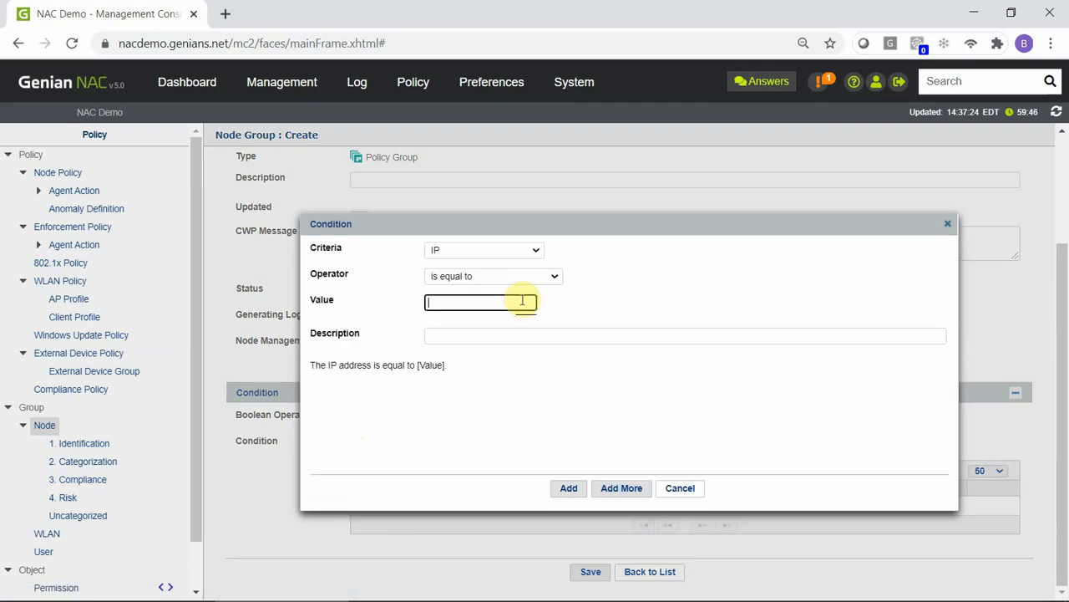
text(192)
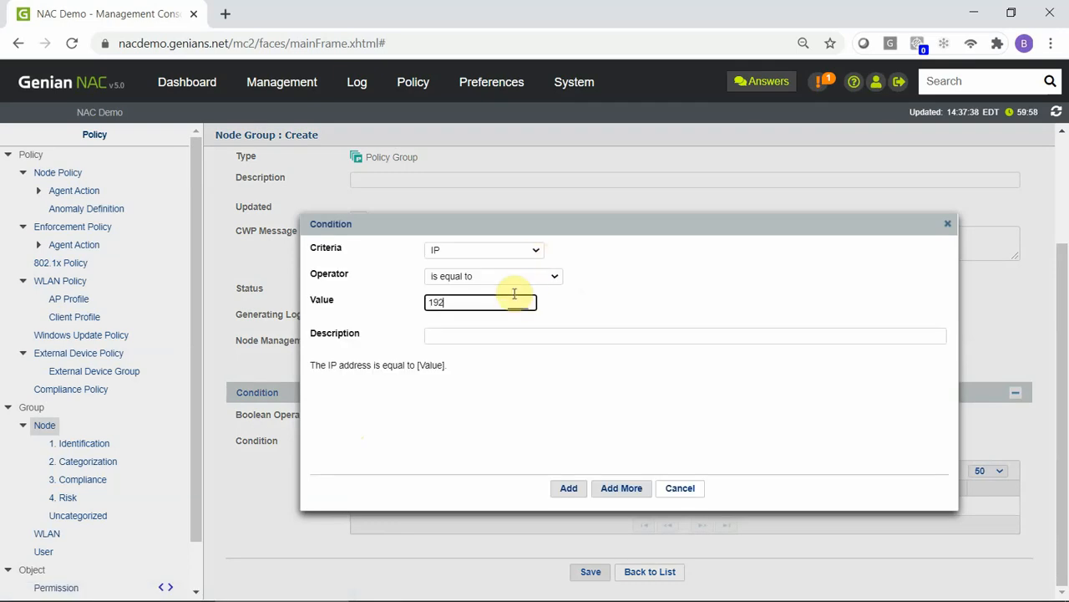
text(.168.1.252)
click(568, 488)
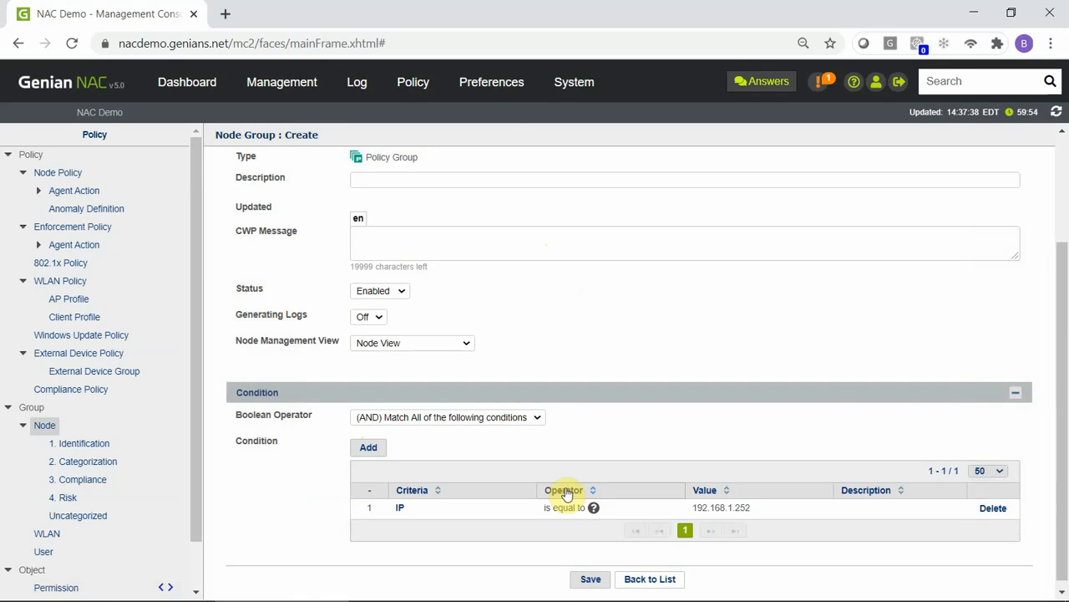
click(595, 587)
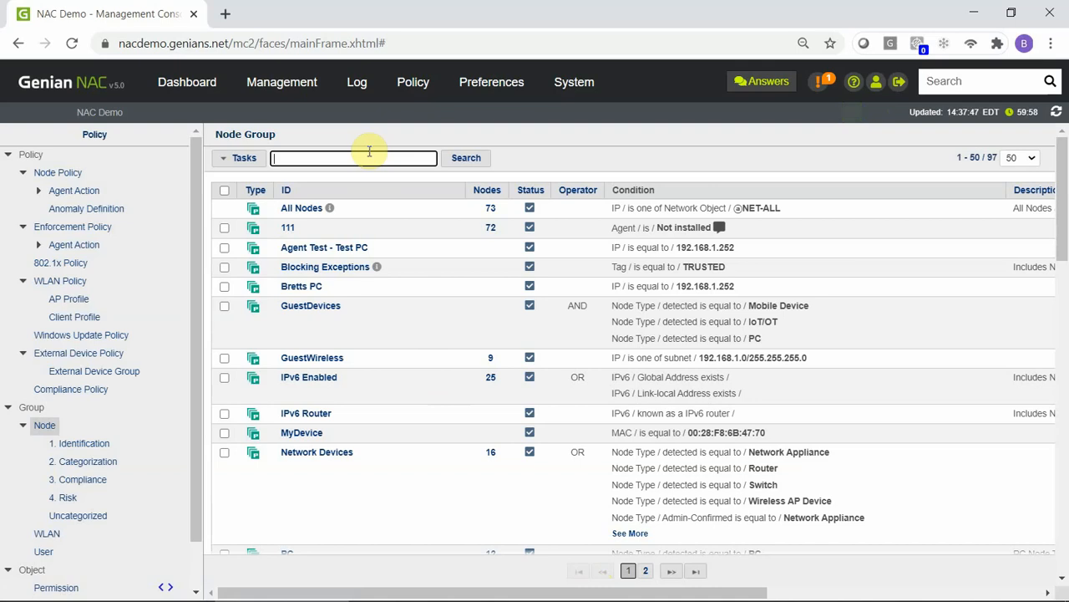
text(agent test)
key(Return)
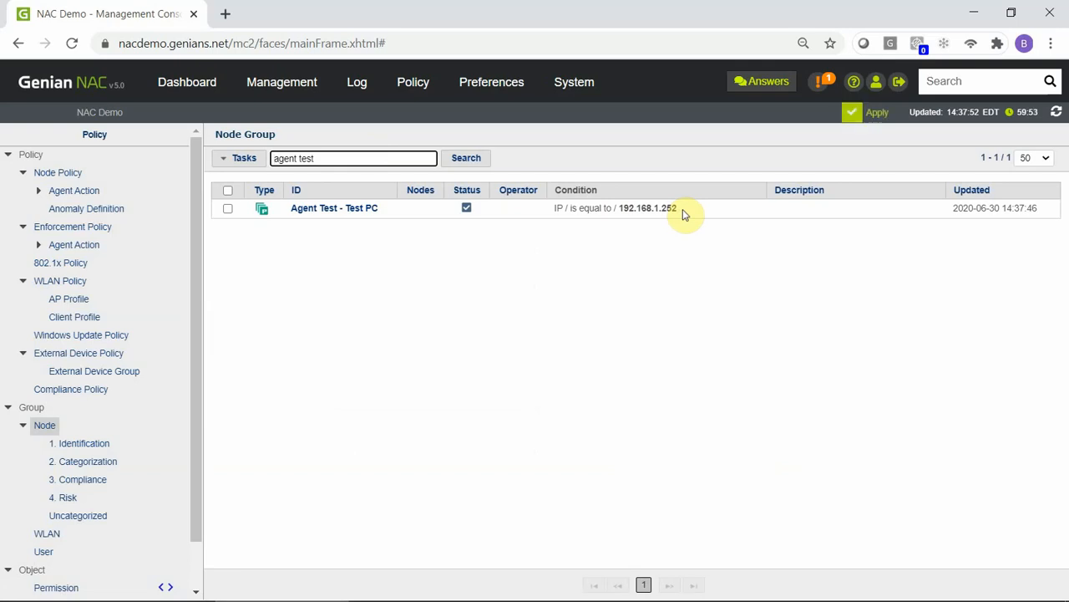
Start creating a new node policy and give it the ID "Agent Test".
click(67, 173)
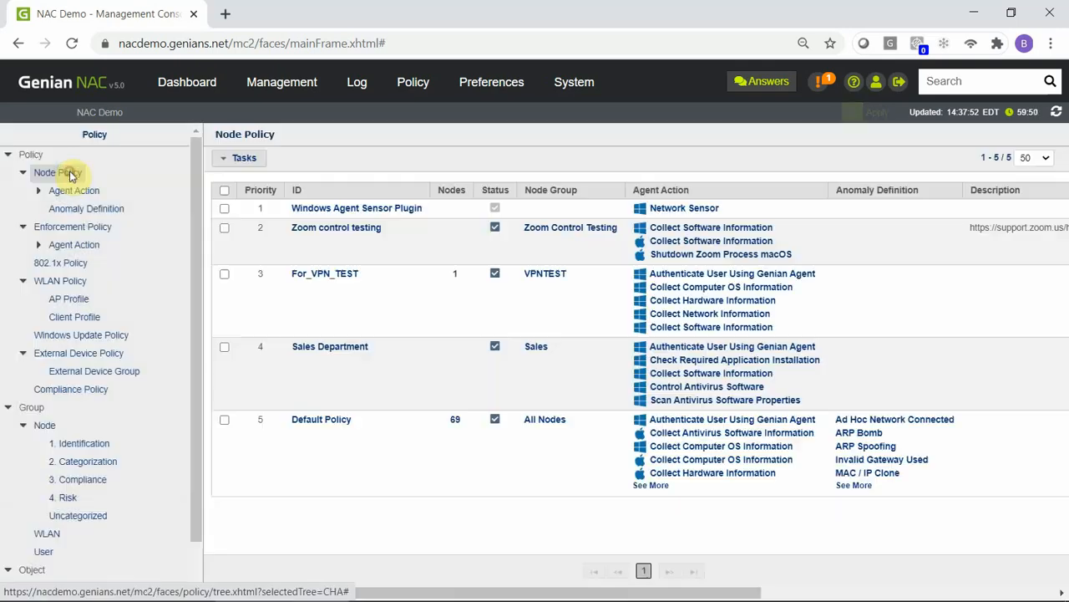
click(246, 159)
click(258, 183)
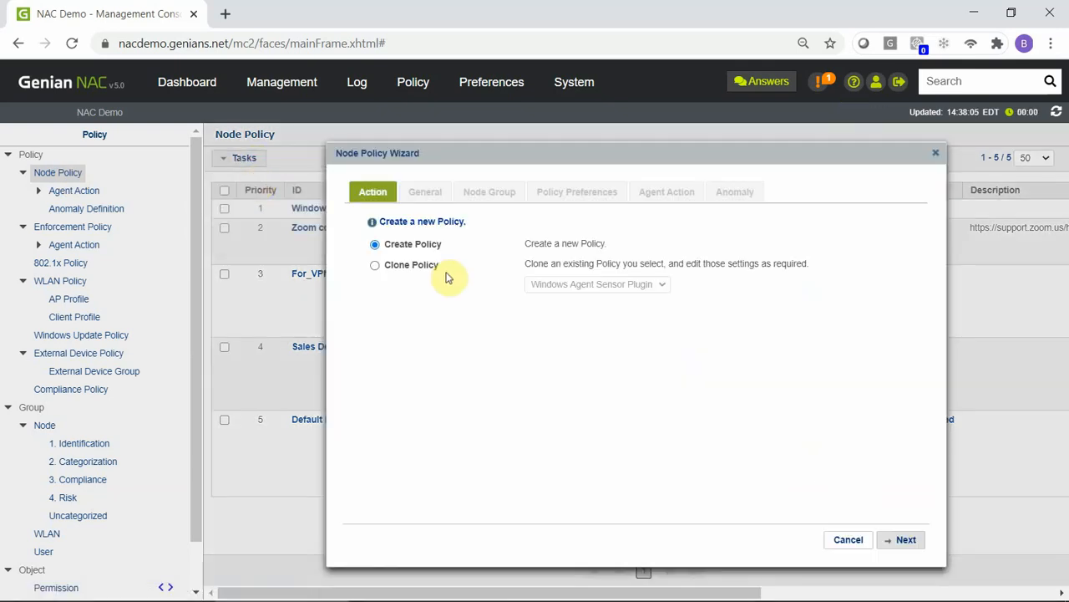
click(916, 540)
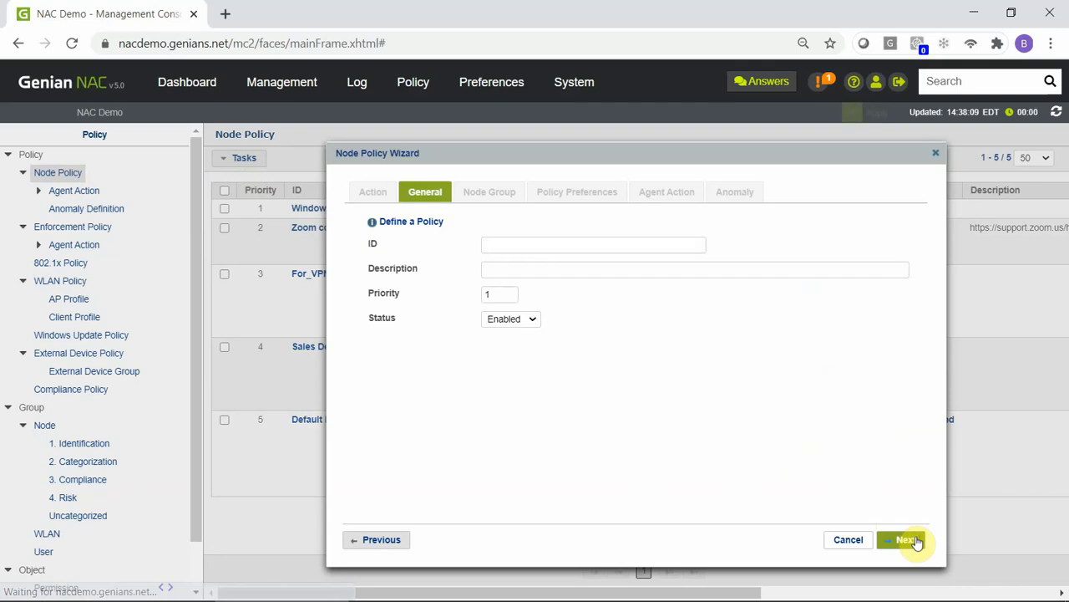
click(597, 247)
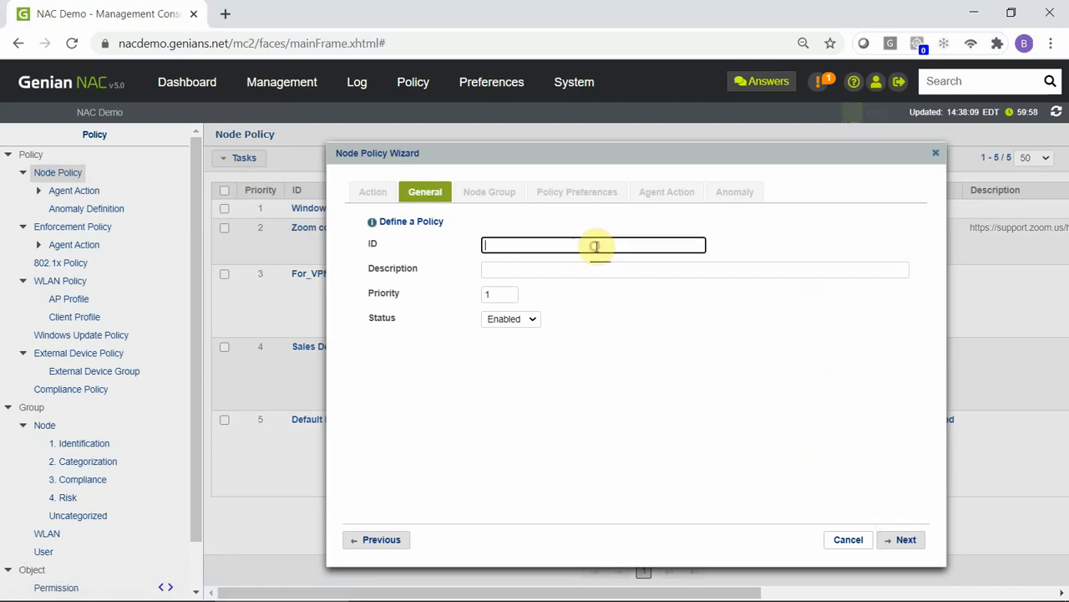
text(Agent Test)
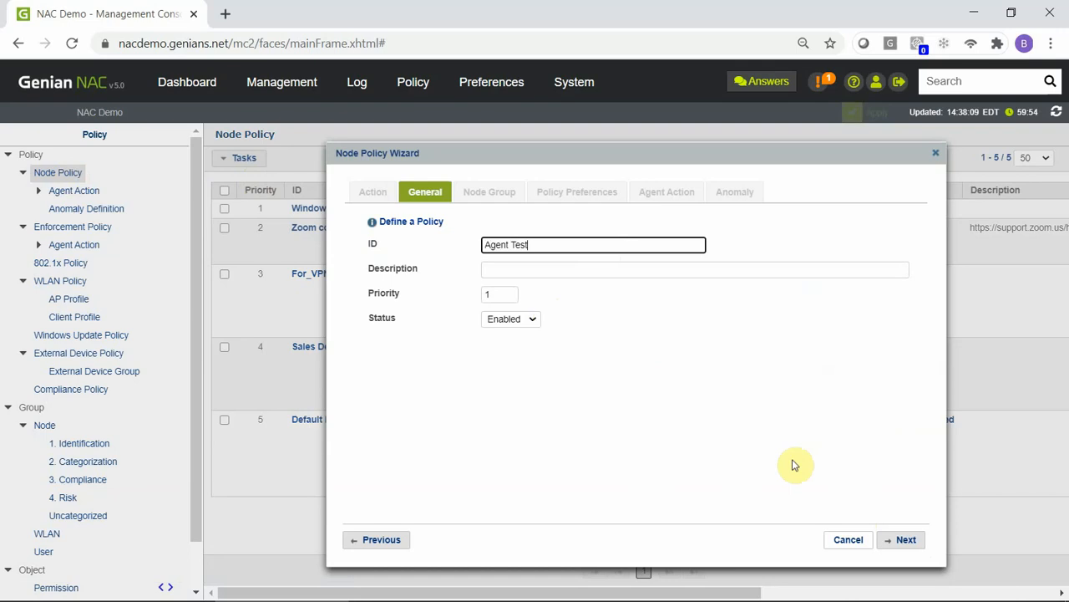
click(902, 540)
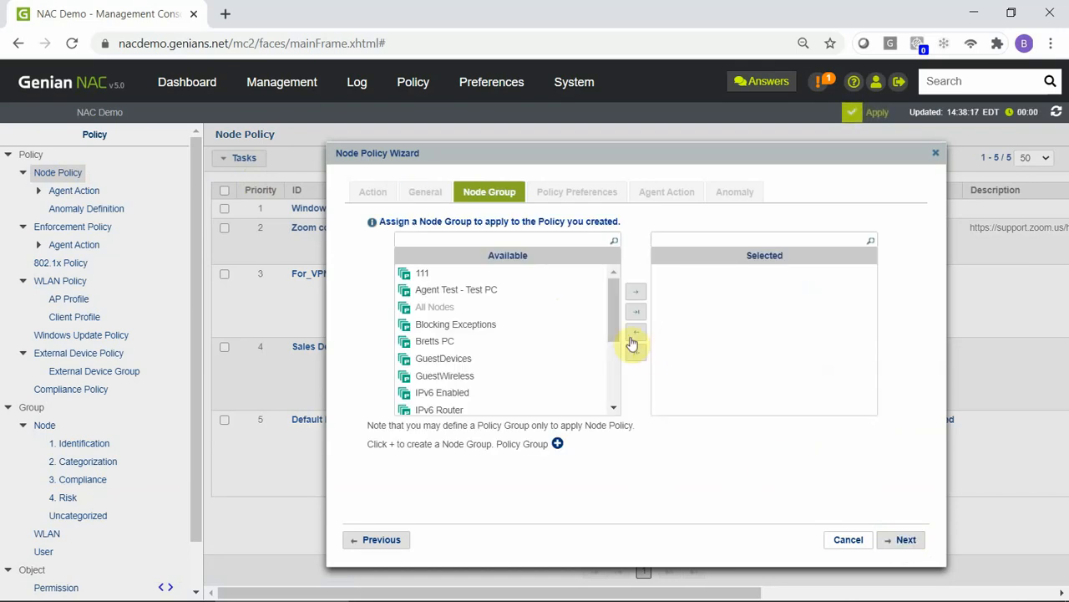
Assign the "Agent Test - Test PC" node group to the policy and set its authentication method to Host Authentication.
double_click(518, 293)
click(901, 543)
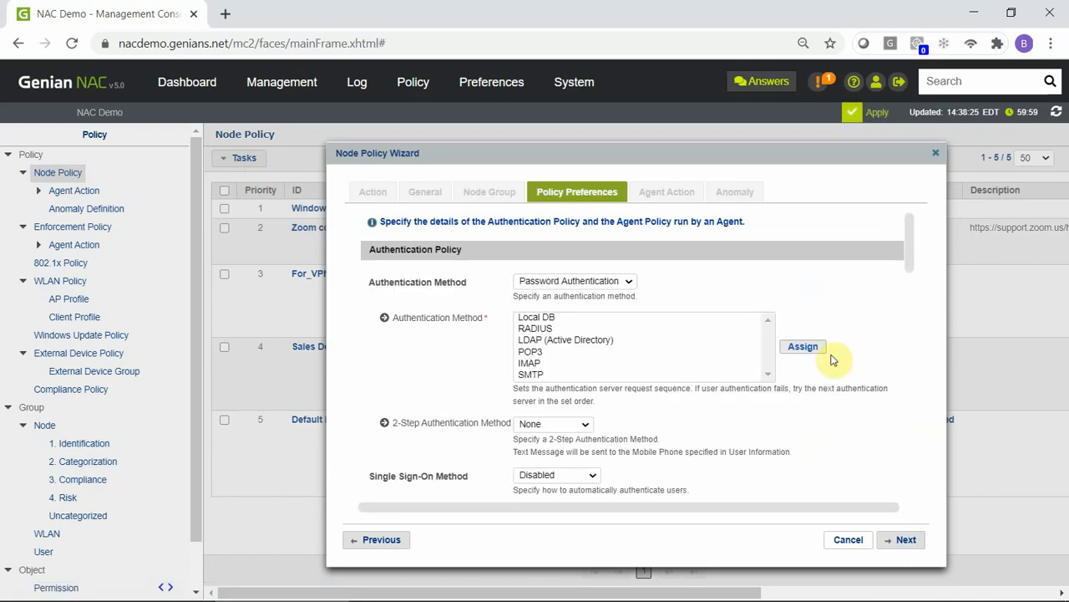
click(629, 283)
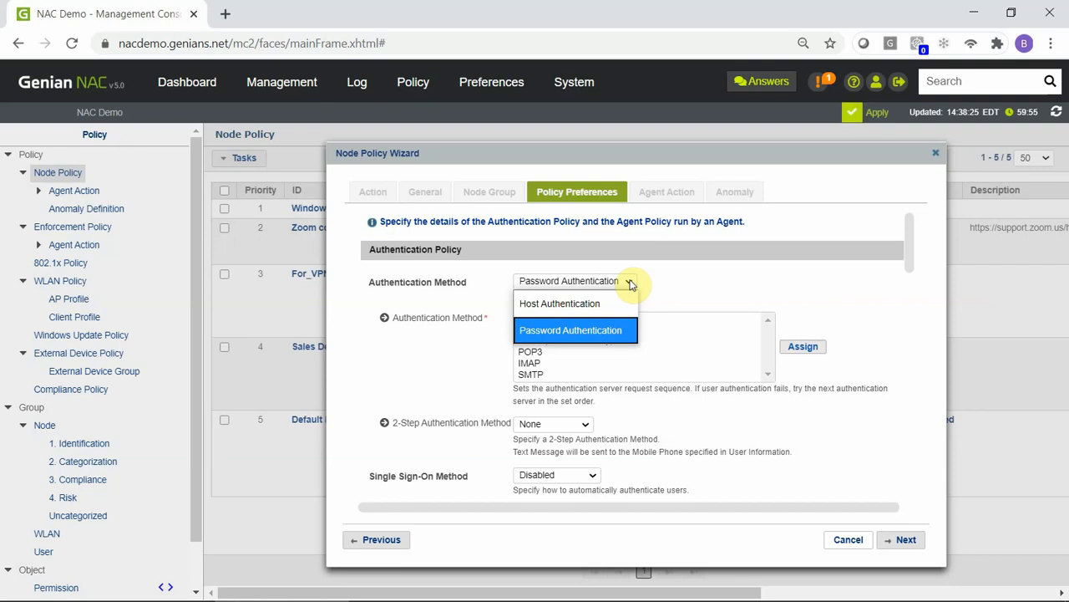
click(617, 306)
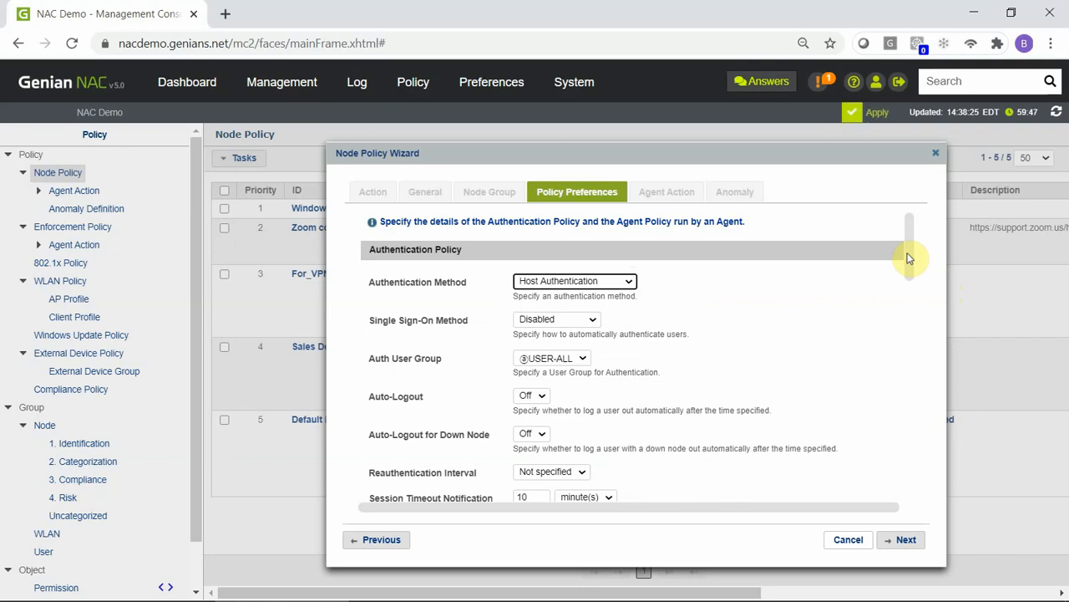
drag(908, 256, 903, 500)
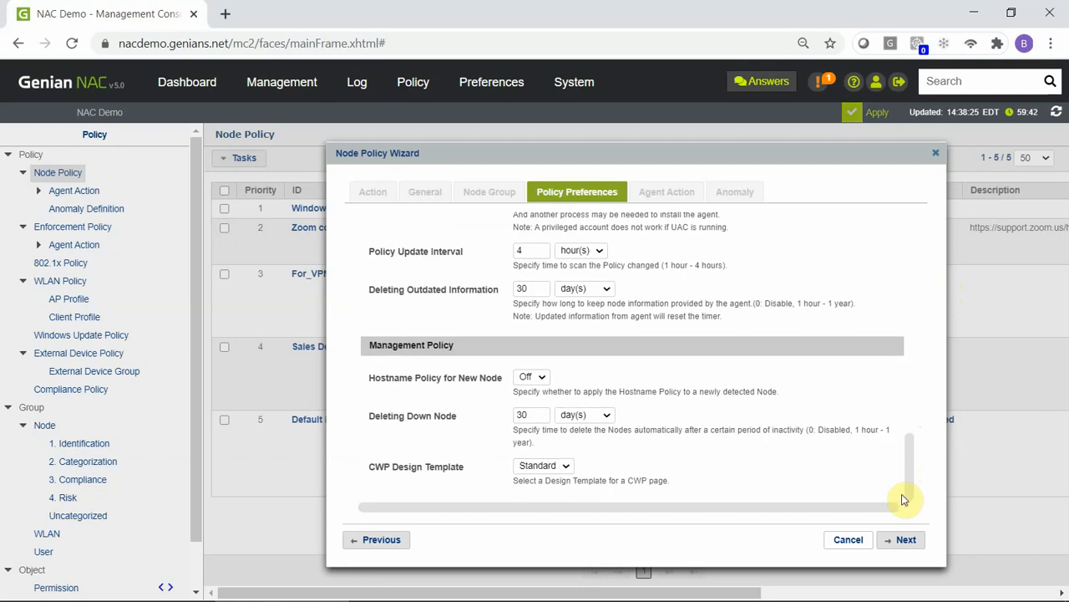
click(907, 540)
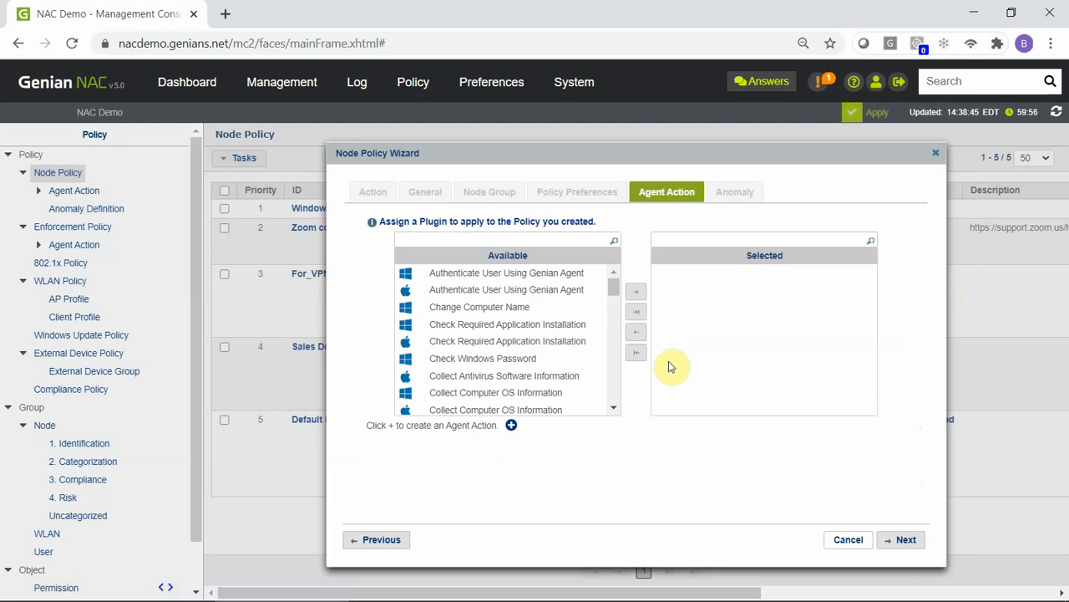
Add the Windows version of the Collect Computer OS Information agent action to the policy.
click(554, 308)
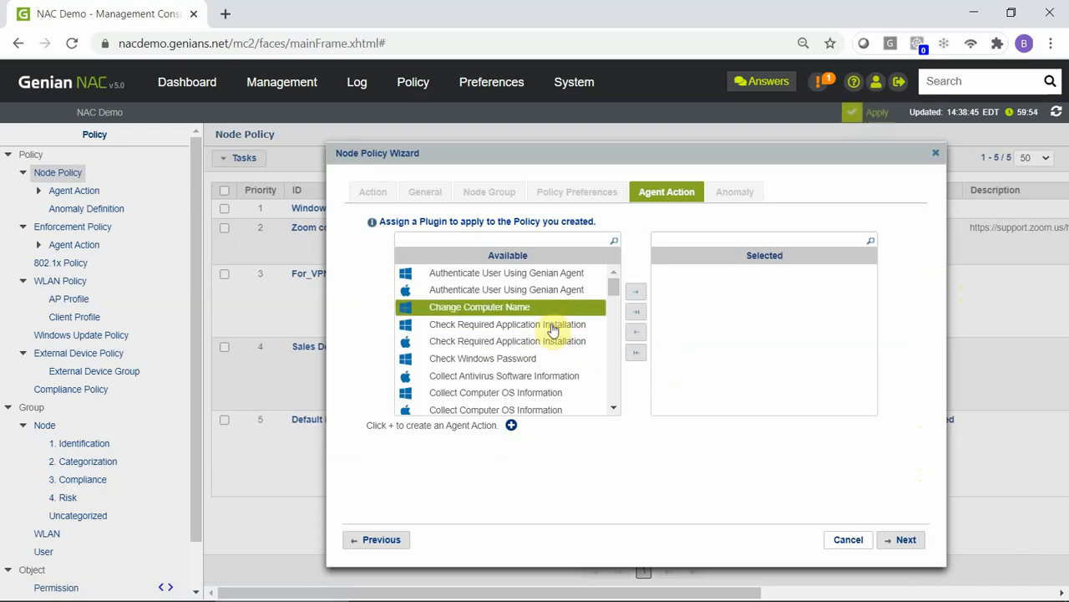
click(560, 341)
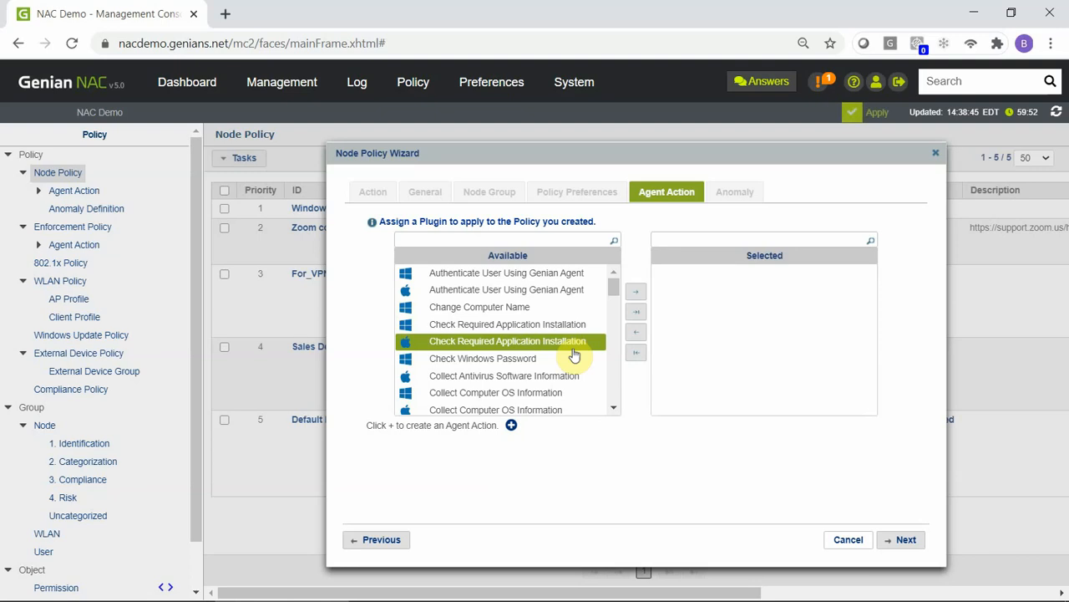
drag(615, 295, 617, 299)
click(573, 303)
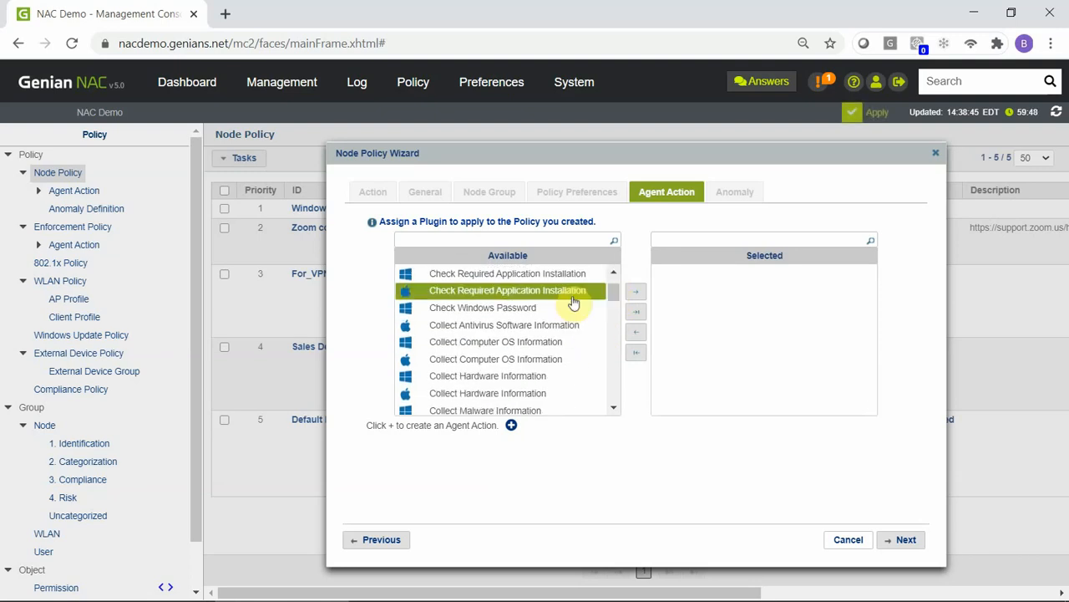
click(515, 307)
click(522, 325)
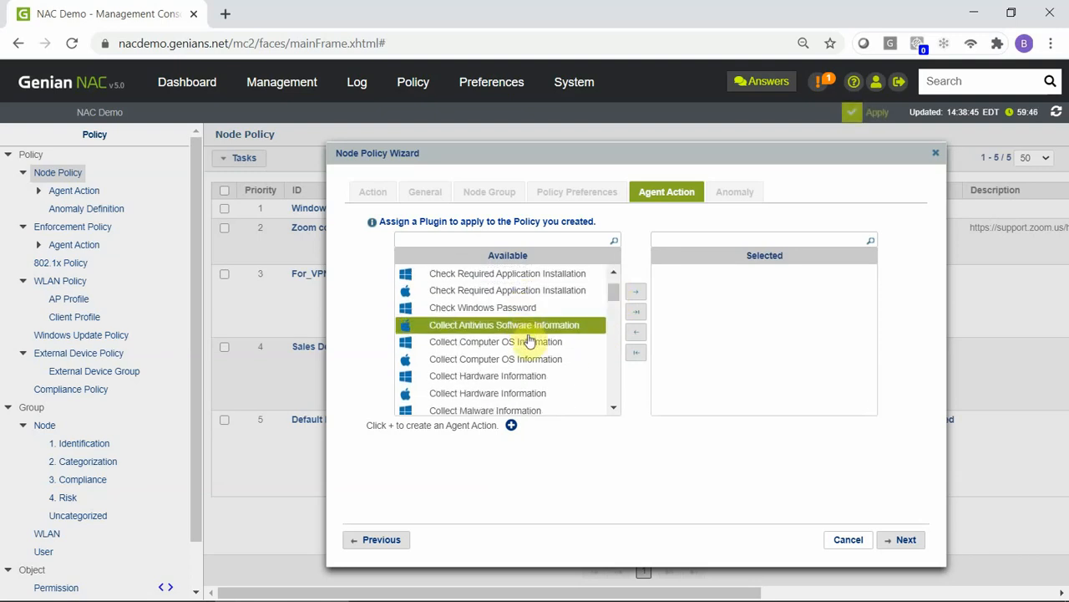
click(531, 342)
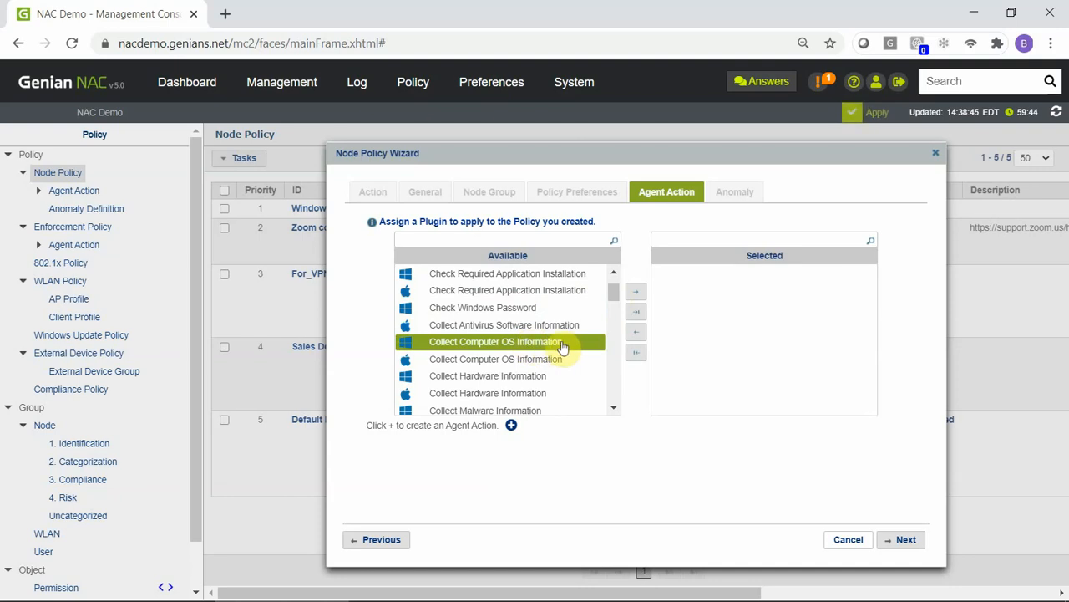
click(567, 346)
double_click(566, 346)
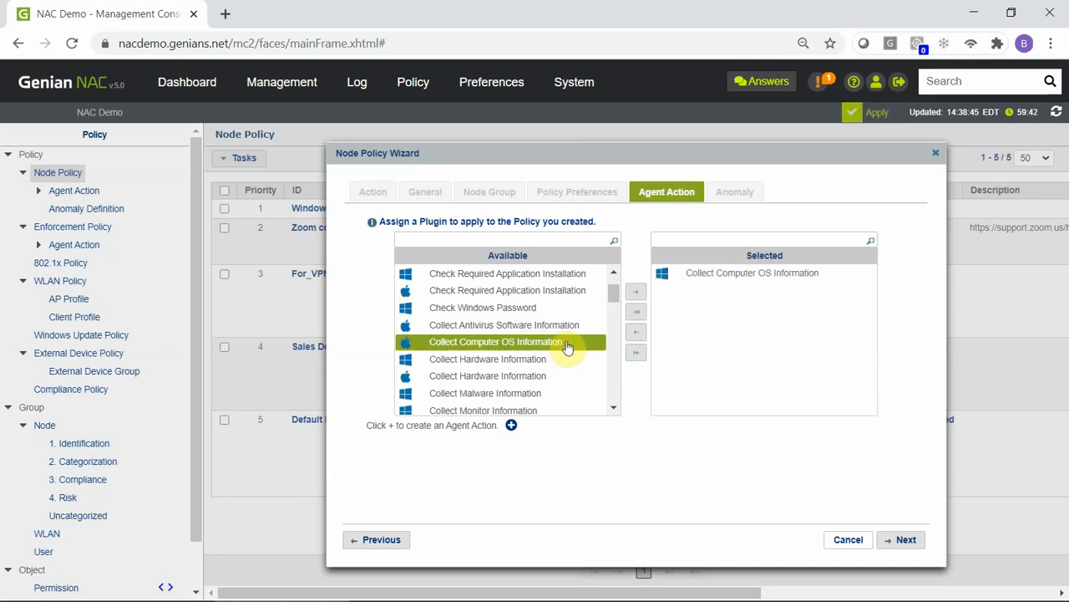
Add the Windows versions of the Collect Hardware Information and Collect Monitor Information agent actions to the policy.
click(560, 361)
click(559, 377)
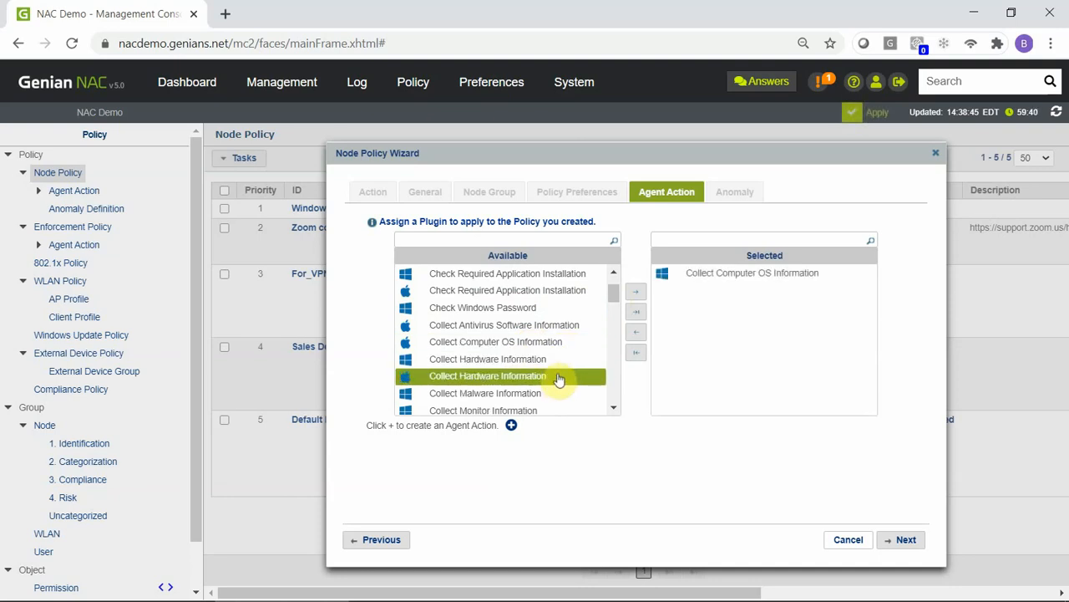
click(563, 361)
double_click(564, 361)
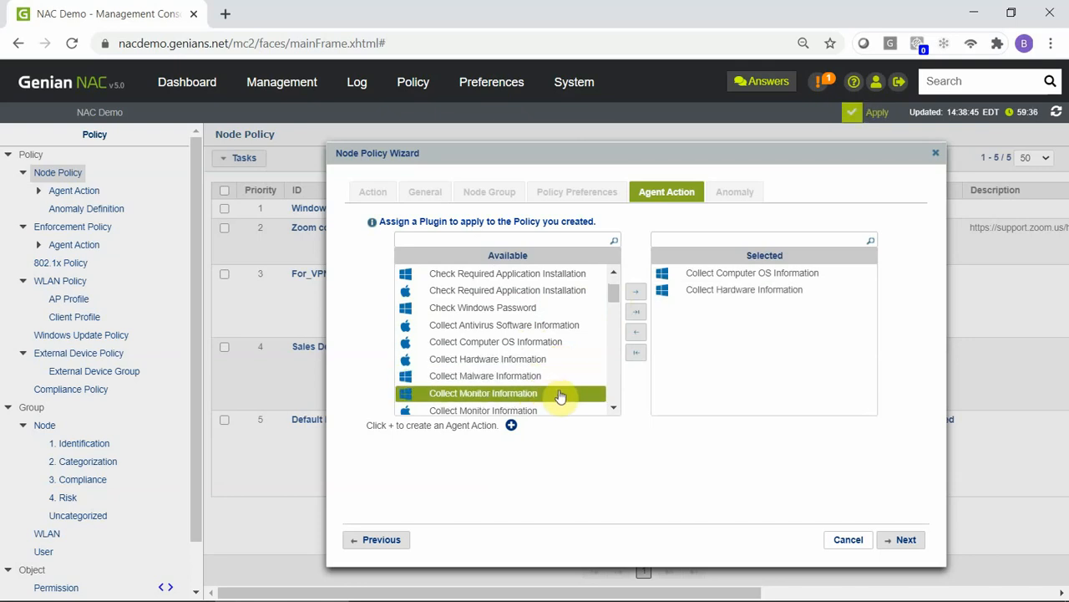
double_click(558, 393)
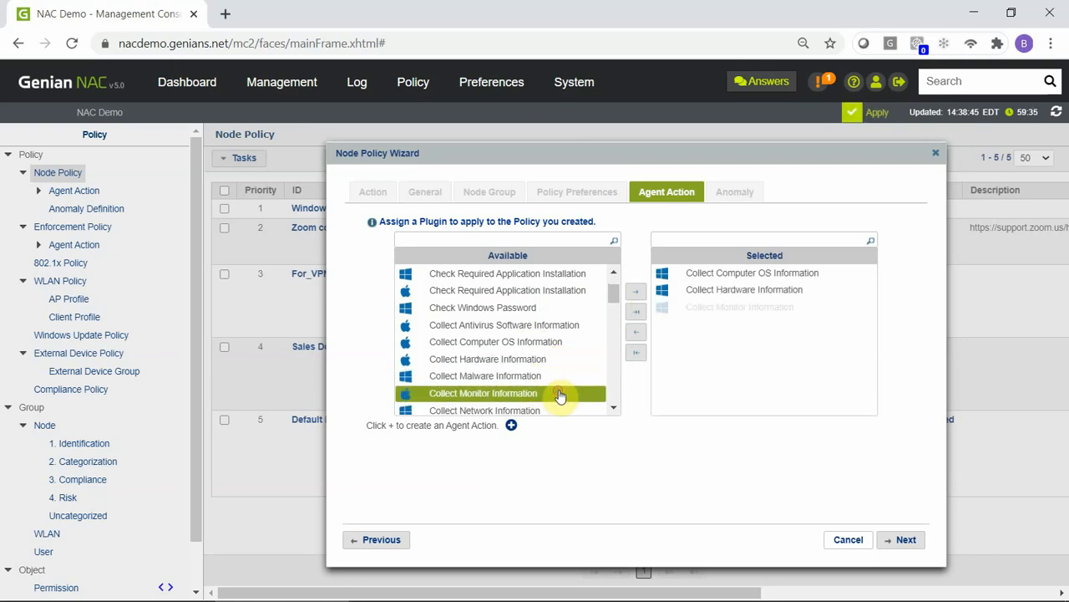
Add the Windows versions of the Collect Network Information, Collect Printer Information and Collect Software Information agent actions to the policy.
double_click(614, 408)
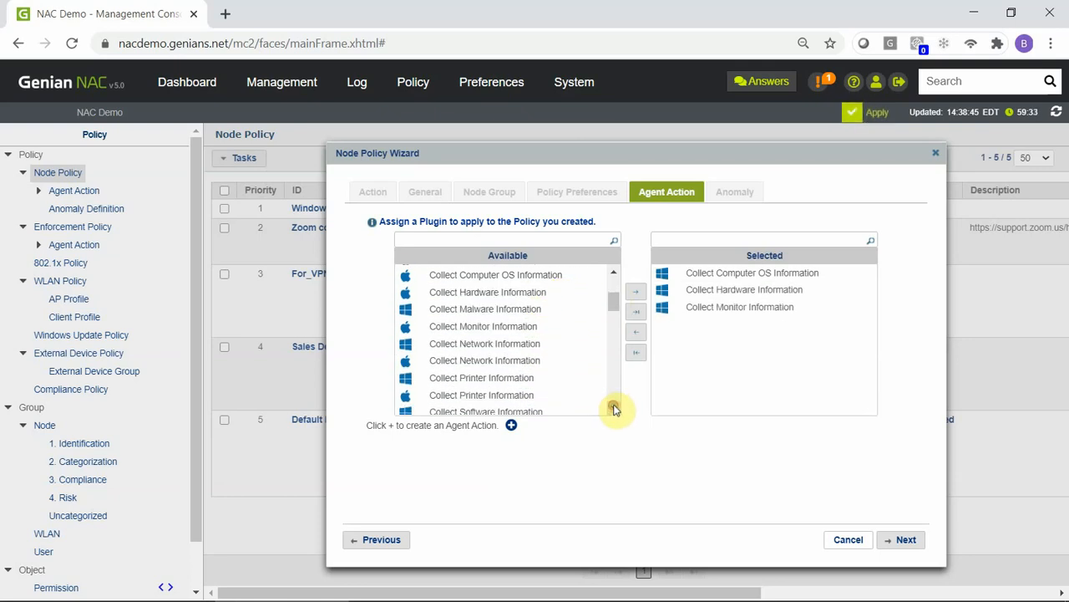
double_click(557, 346)
double_click(555, 359)
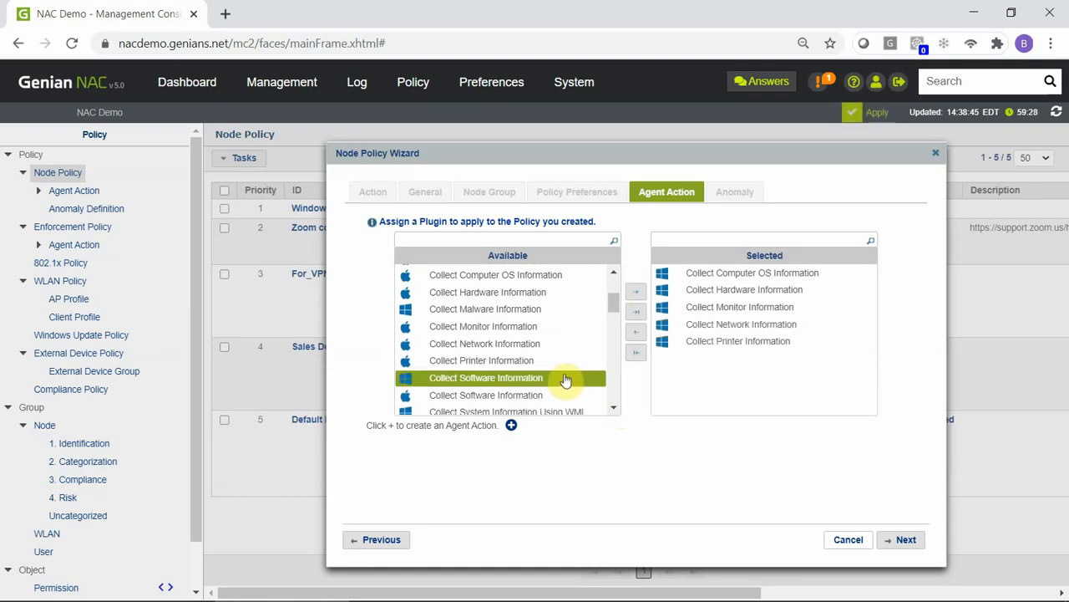
double_click(566, 380)
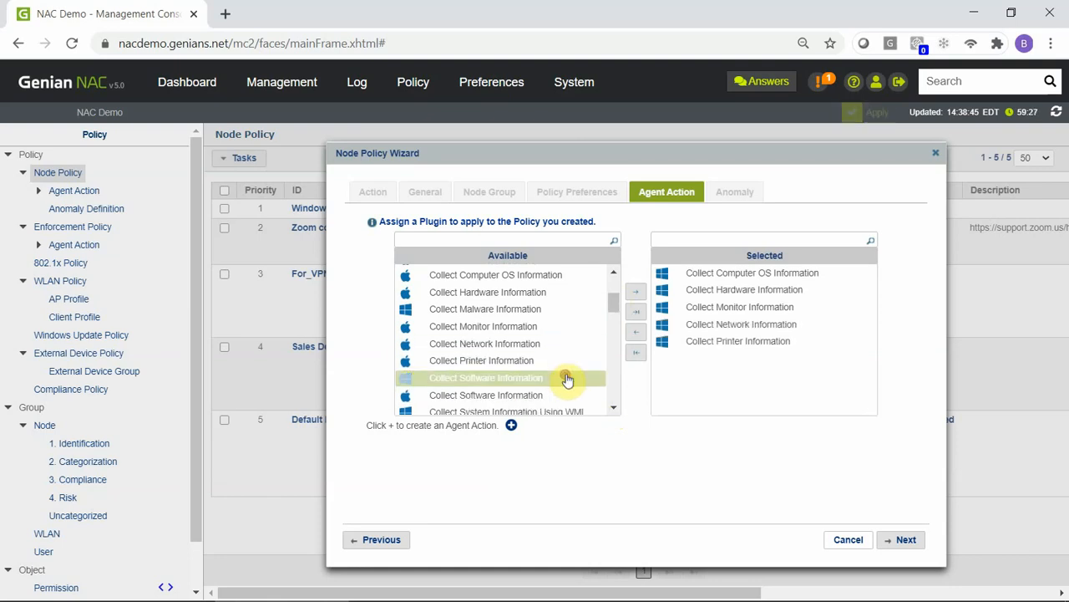
Add the Control Antivirus Software agent action to the policy.
click(614, 408)
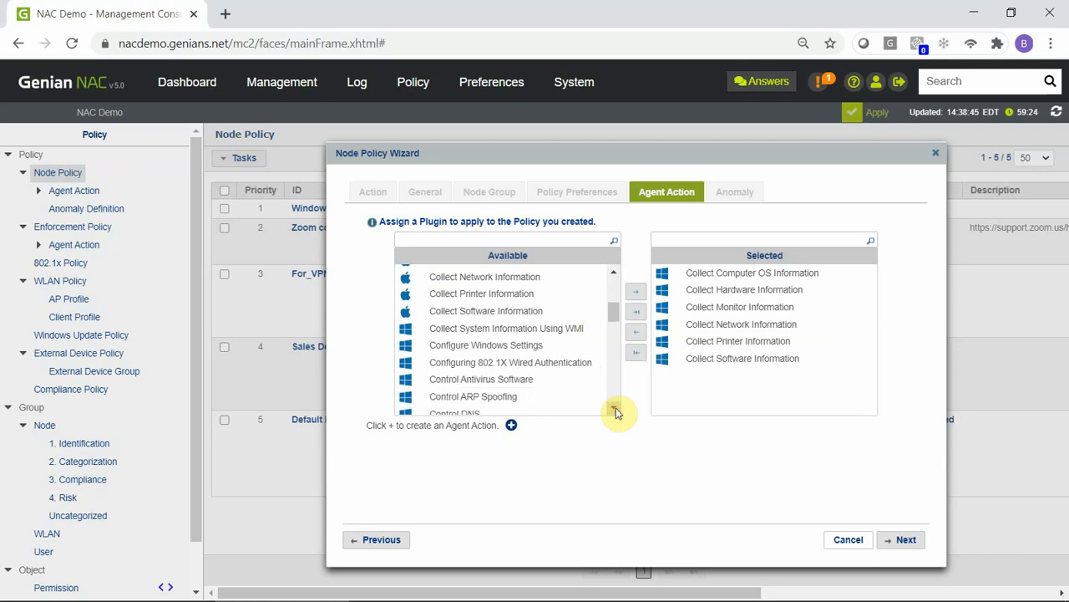
click(614, 410)
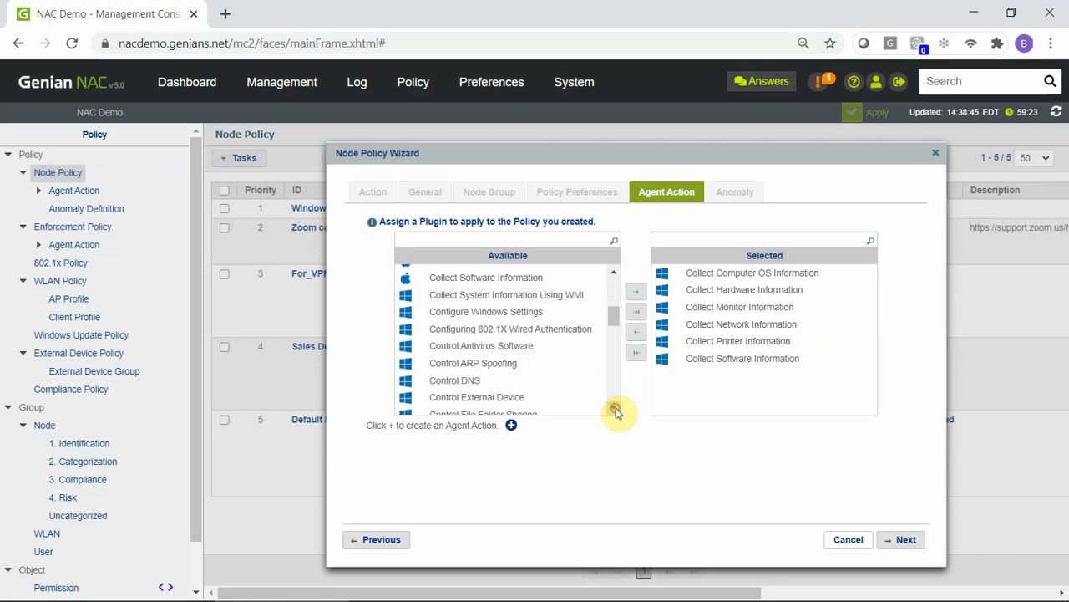
double_click(550, 350)
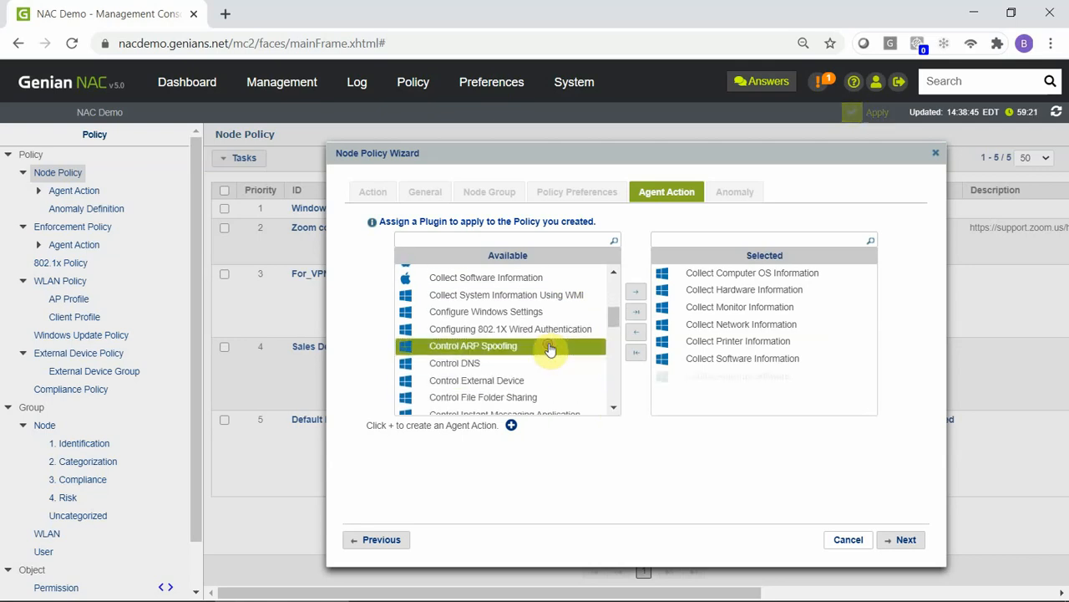
Add the Update Windows agent action to the policy.
click(613, 411)
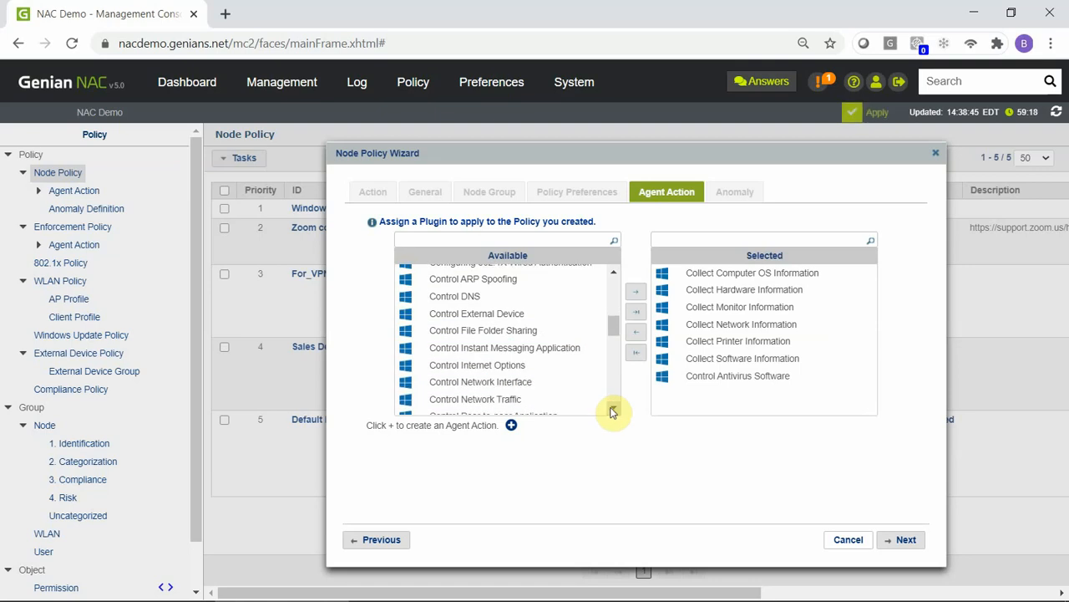
click(611, 411)
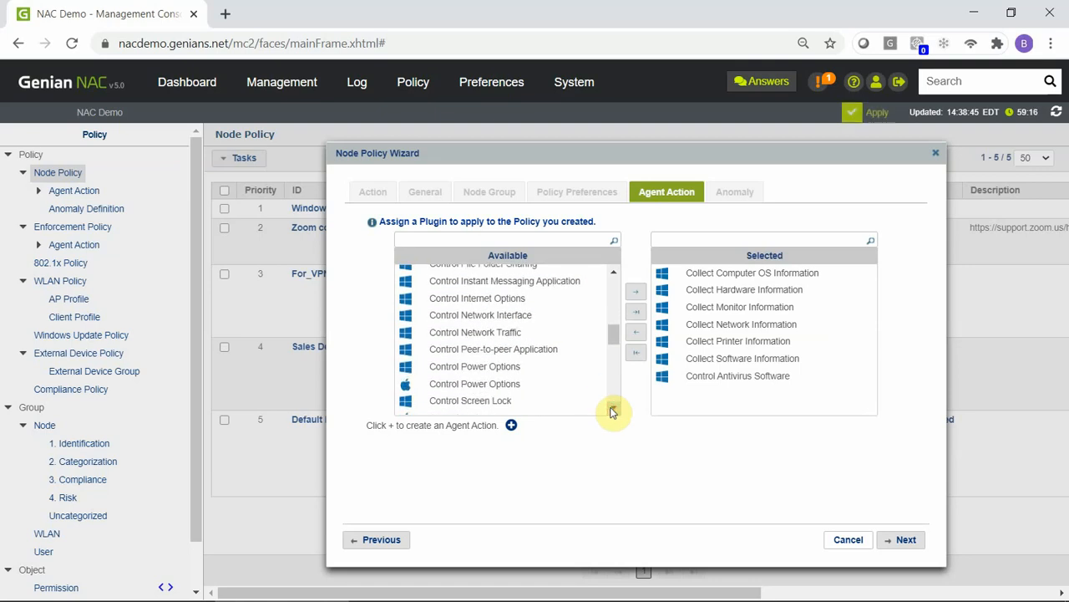
click(611, 411)
click(611, 411)
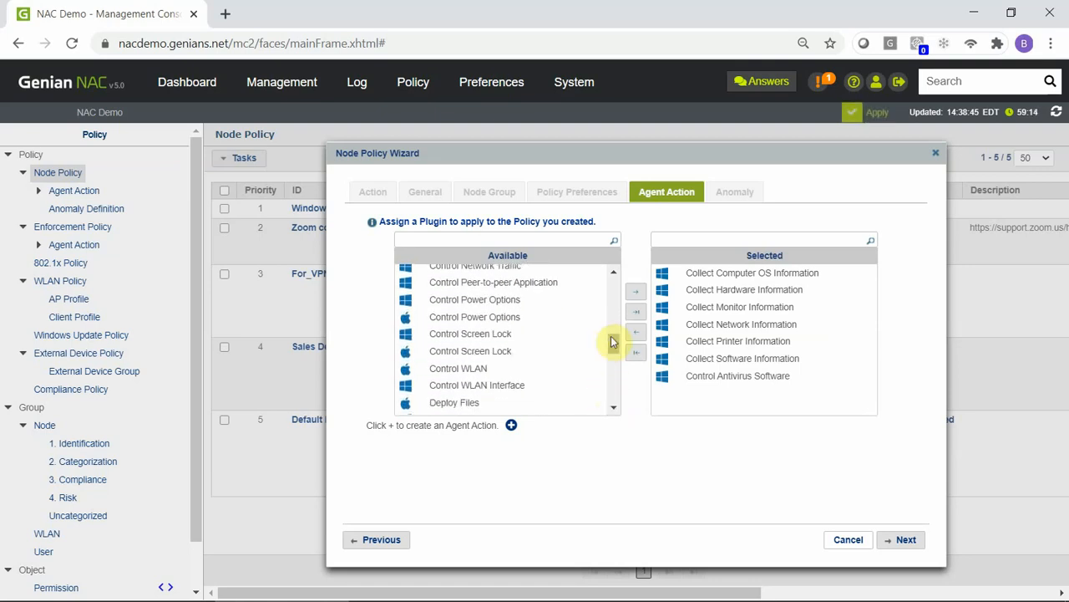
drag(612, 345, 615, 401)
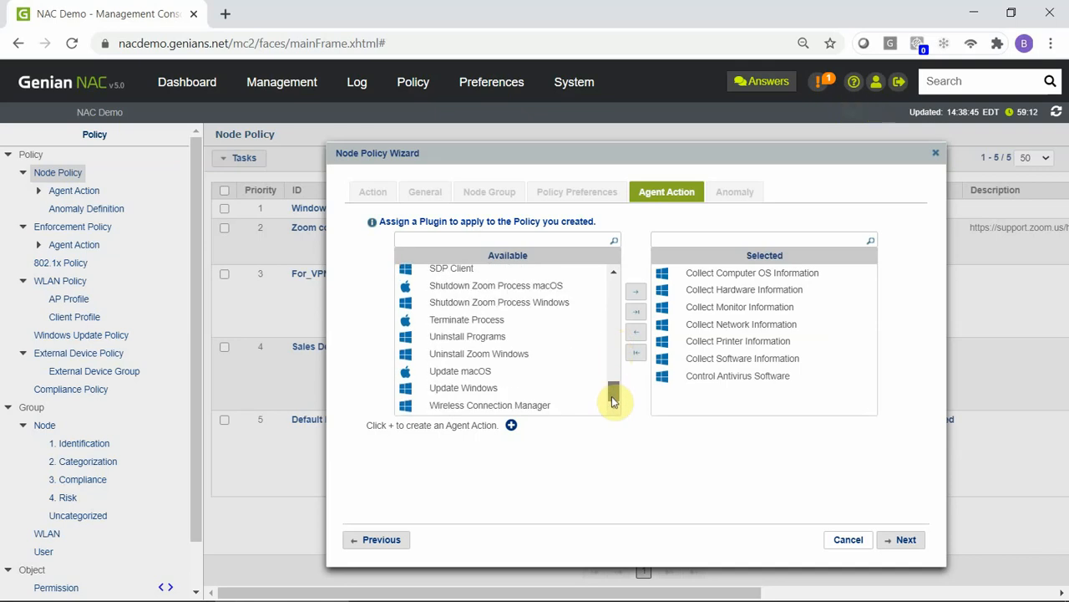
double_click(558, 395)
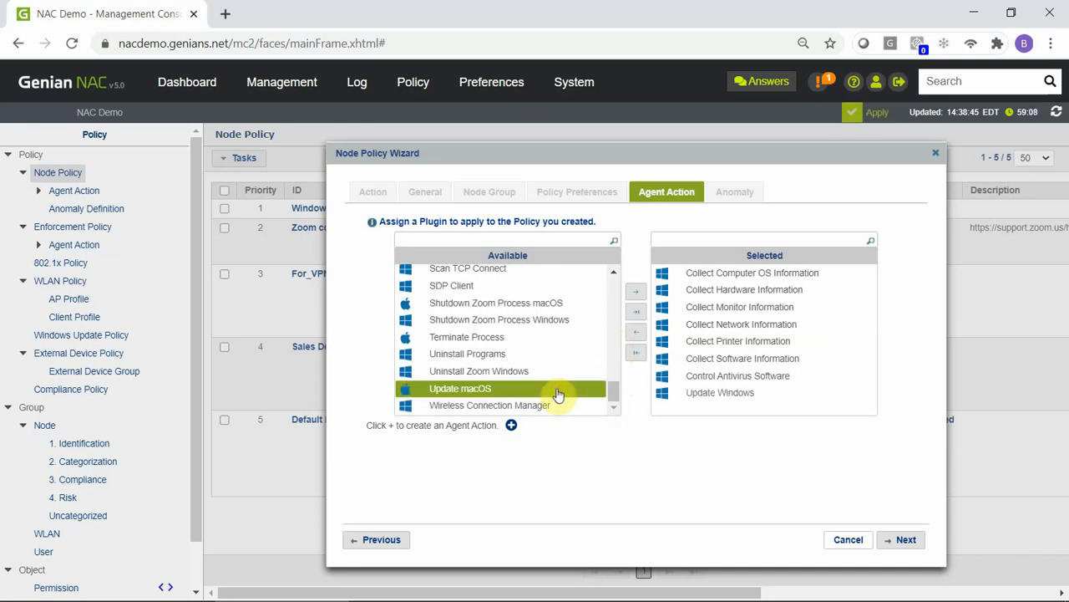
Finish the Agent Test node policy without assigning any anomaly, and apply the policy changes.
click(915, 542)
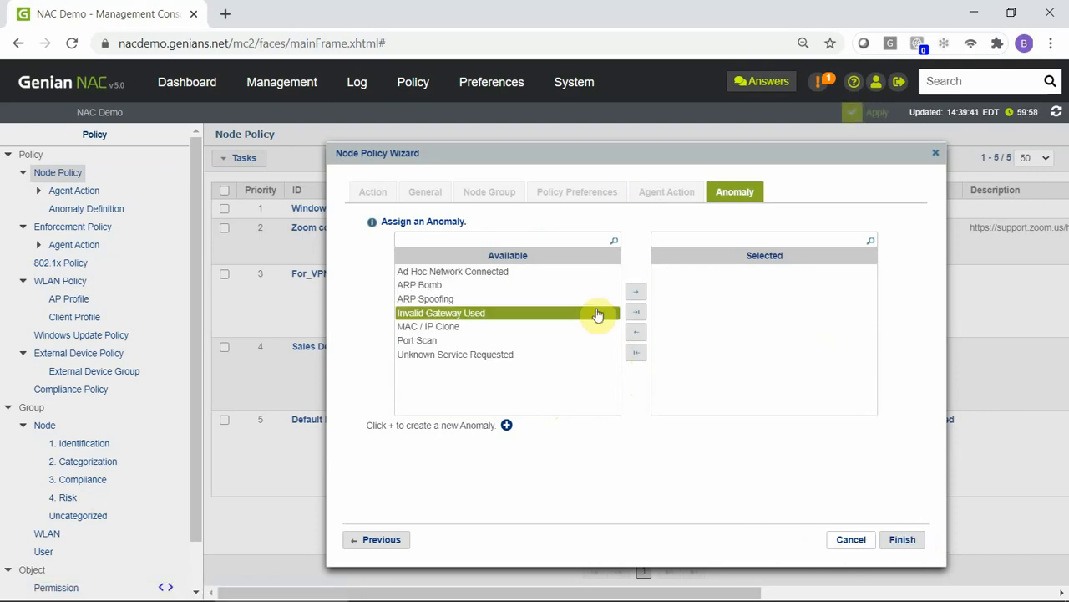
click(899, 535)
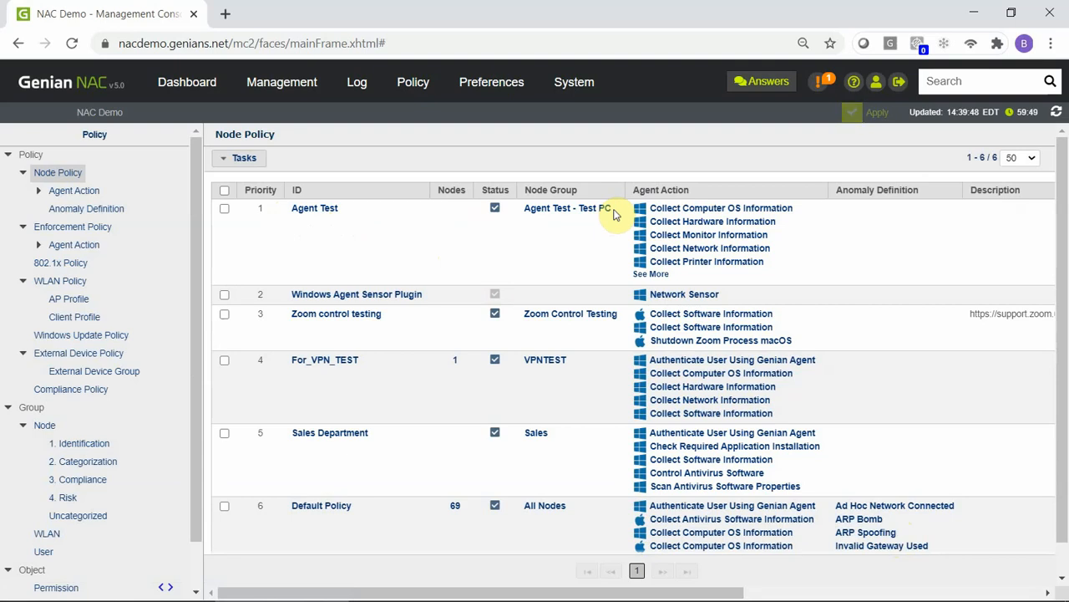
click(879, 112)
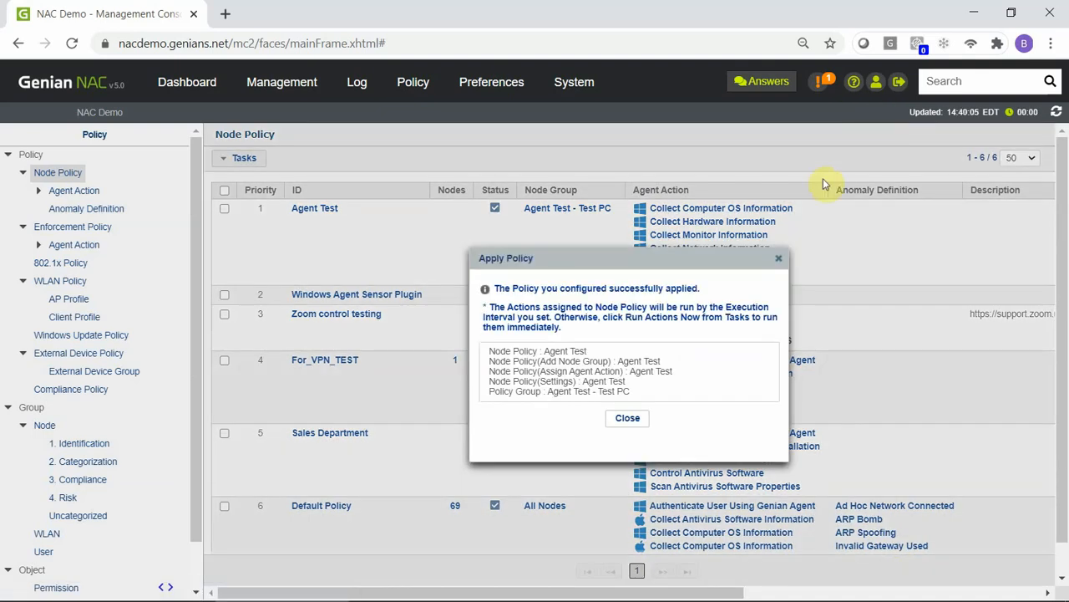
click(628, 417)
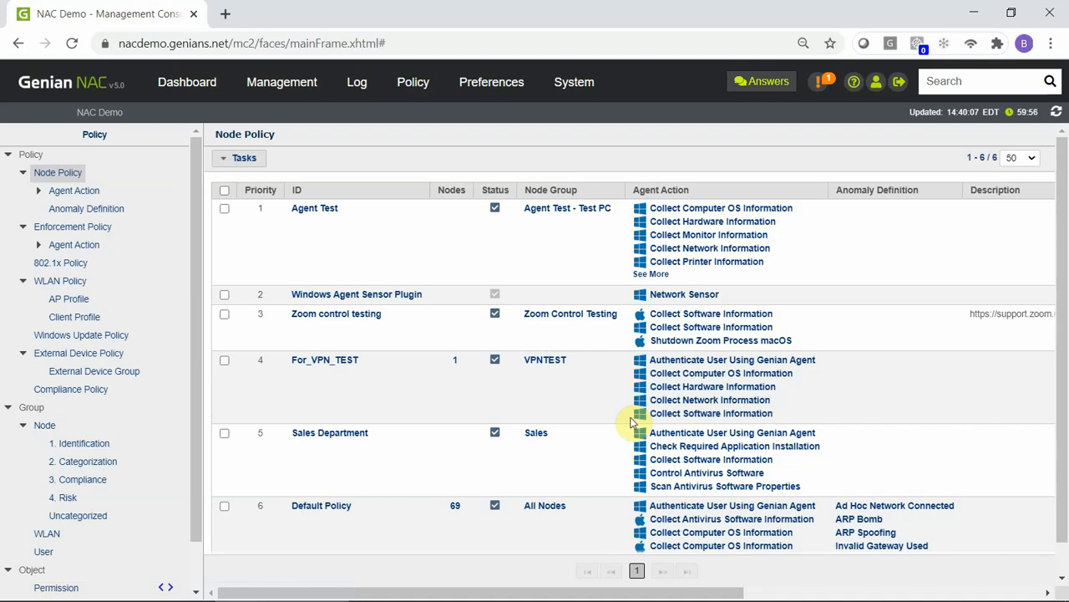
click(416, 44)
click(415, 44)
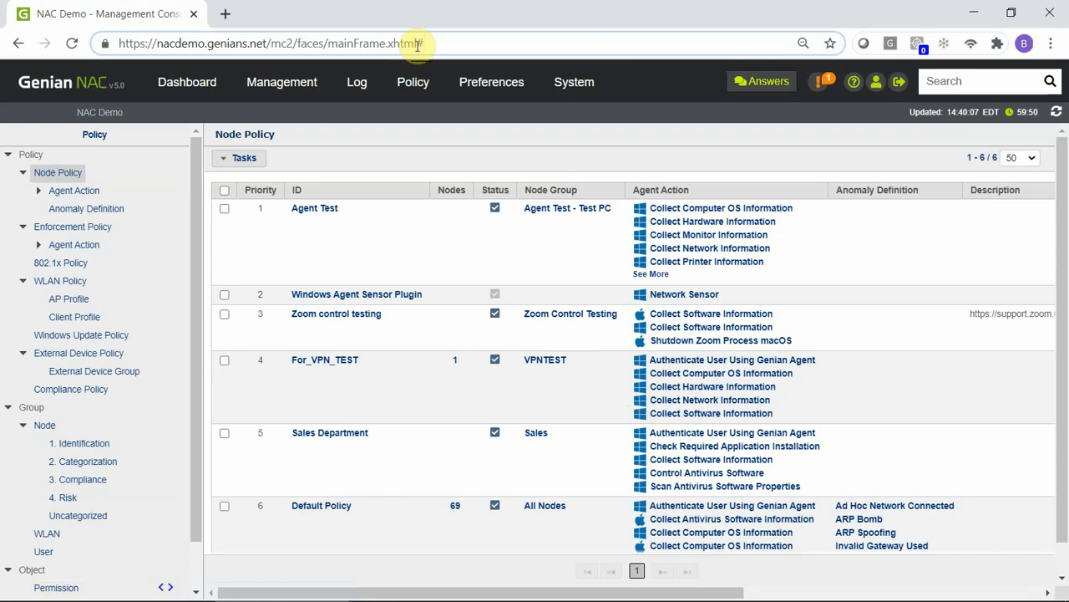
key(BackSpace)
key(BackSpace)
key(BackSpace)
key(BackSpace)
key(BackSpace)
key(BackSpace)
key(BackSpace)
key(BackSpace)
key(BackSpace)
key(BackSpace)
key(BackSpace)
key(BackSpace)
key(BackSpace)
key(BackSpace)
key(BackSpace)
key(BackSpace)
key(BackSpace)
key(BackSpace)
key(BackSpace)
key(BackSpace)
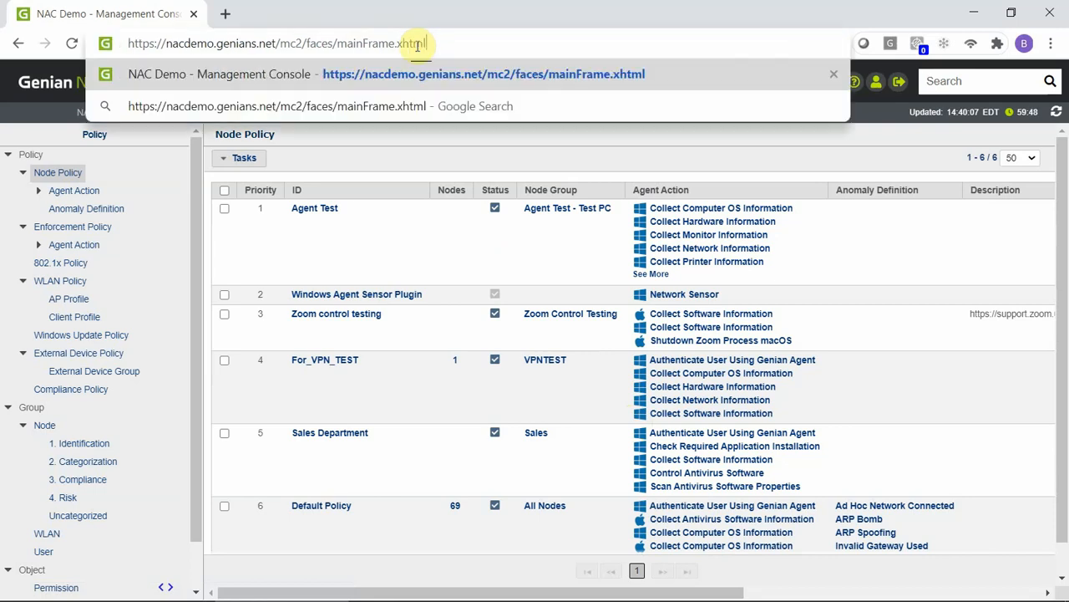
key(BackSpace)
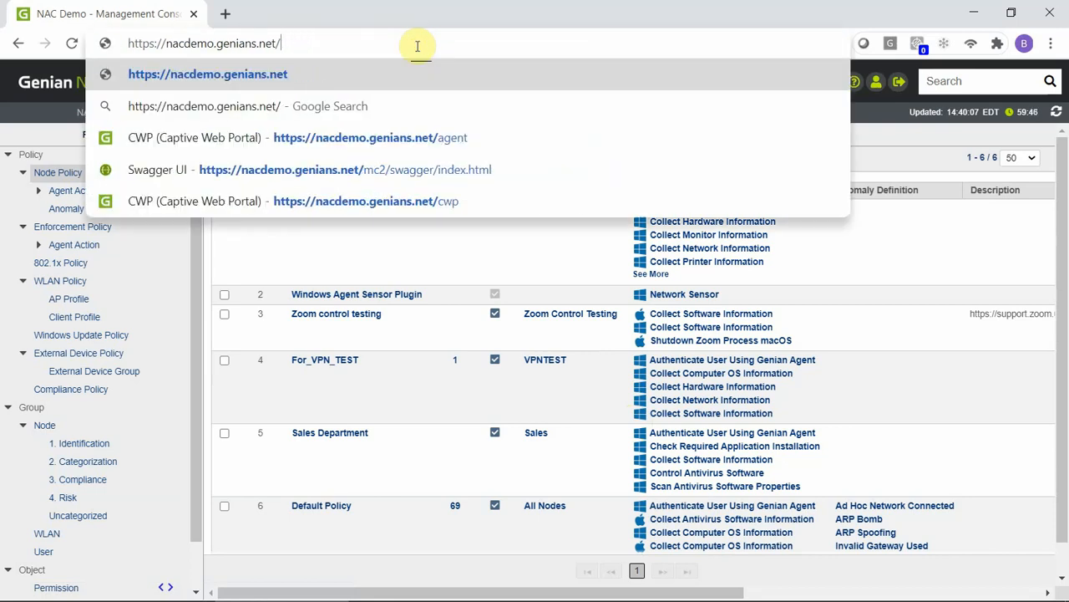
text(agent)
key(Return)
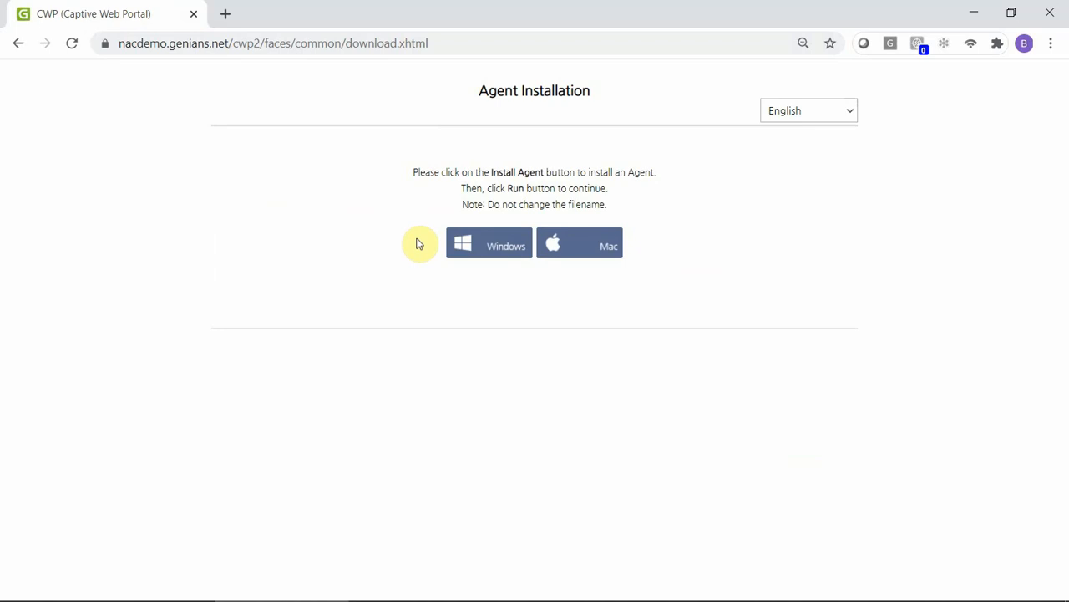
Download the Windows agent installer, run it to install the agent, and dismiss the Genian installation notice.
click(509, 248)
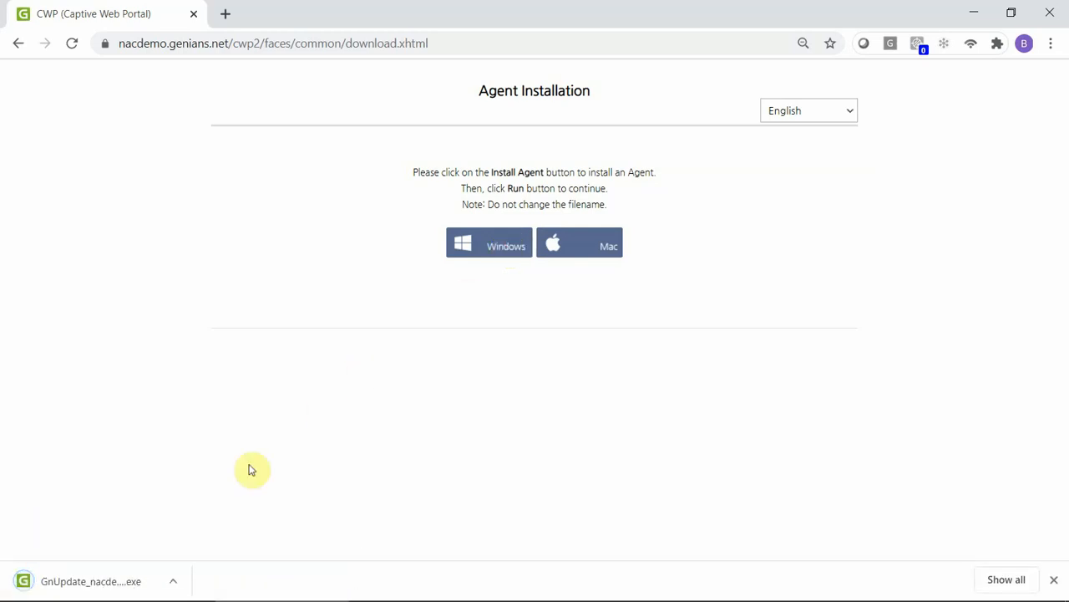
click(114, 581)
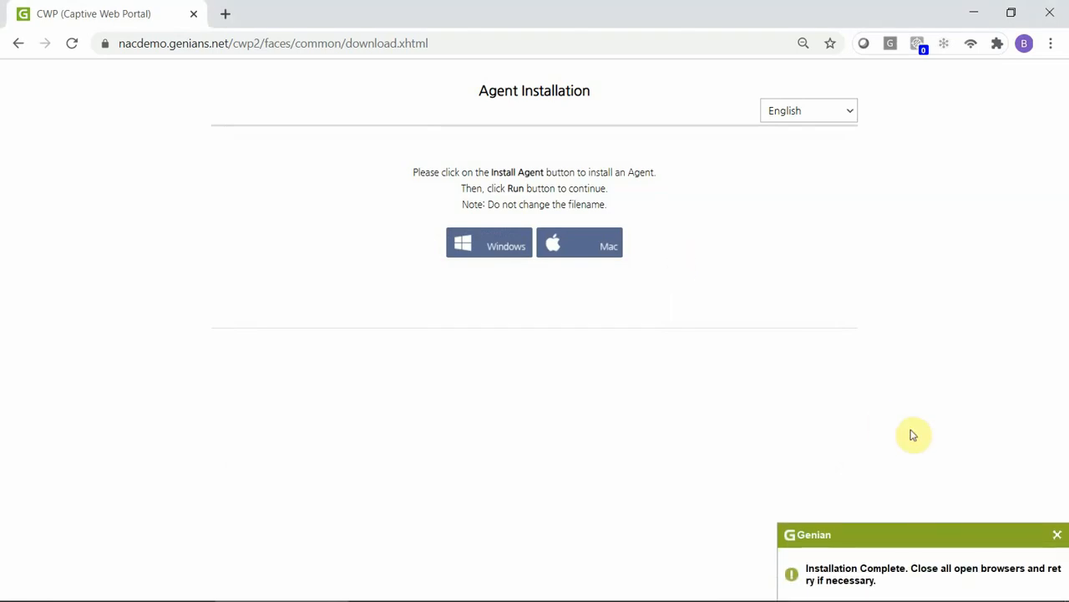
click(1057, 537)
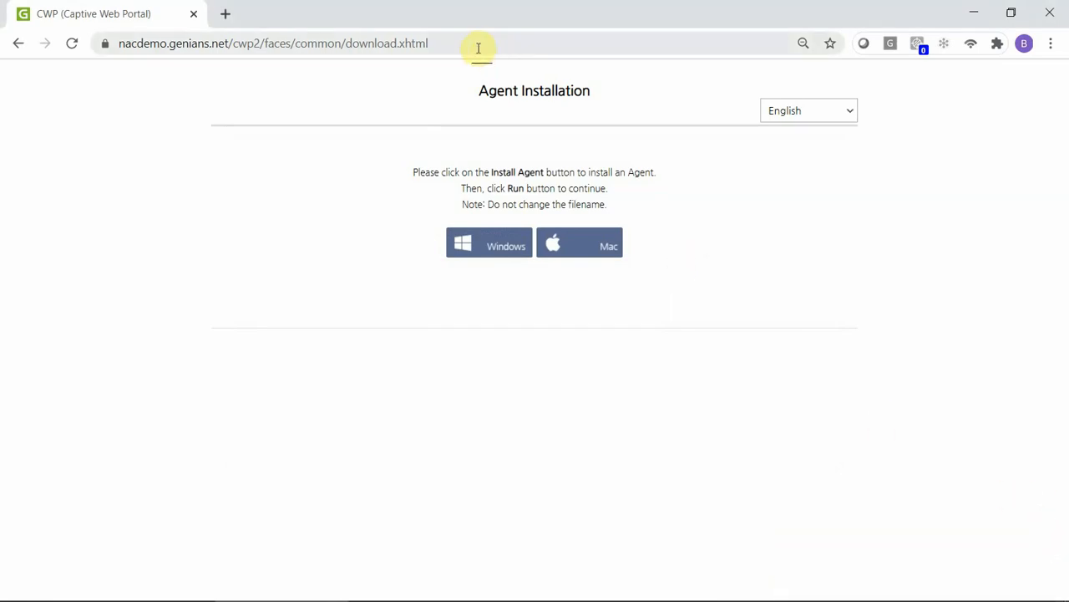
Return to the management console's node list and check the 192.168.1.252 node against the Wi-Fi IPv4 address in the Command Prompt.
click(19, 43)
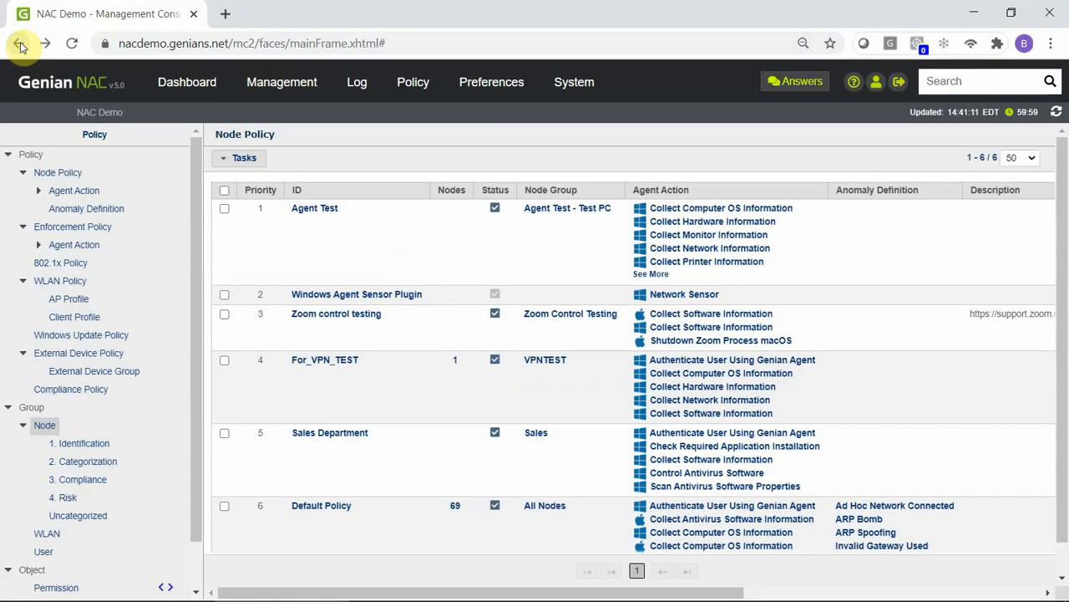
mouse_move(245, 83)
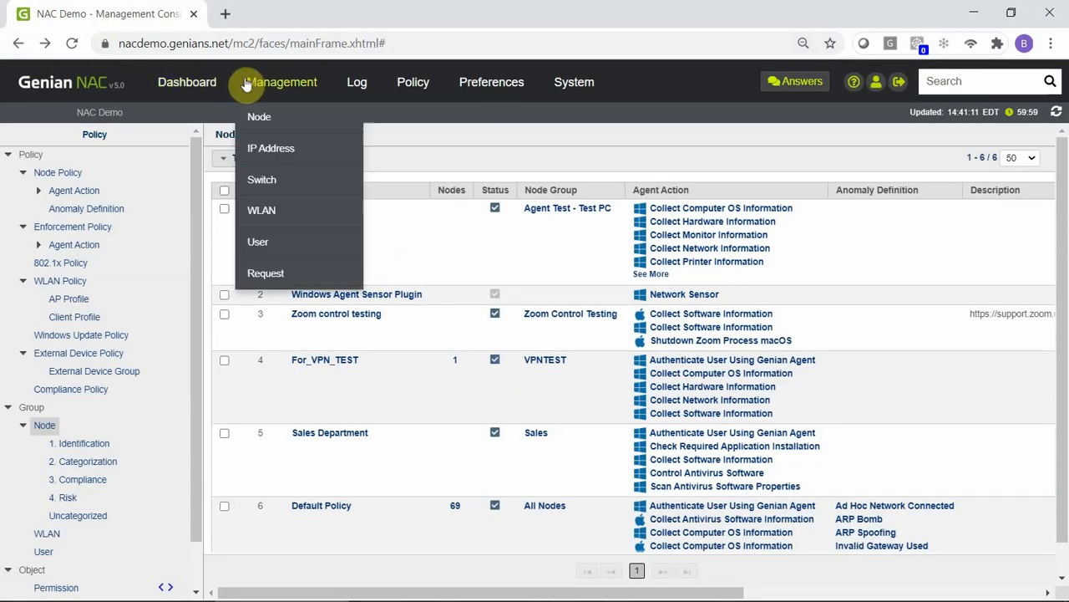
click(320, 119)
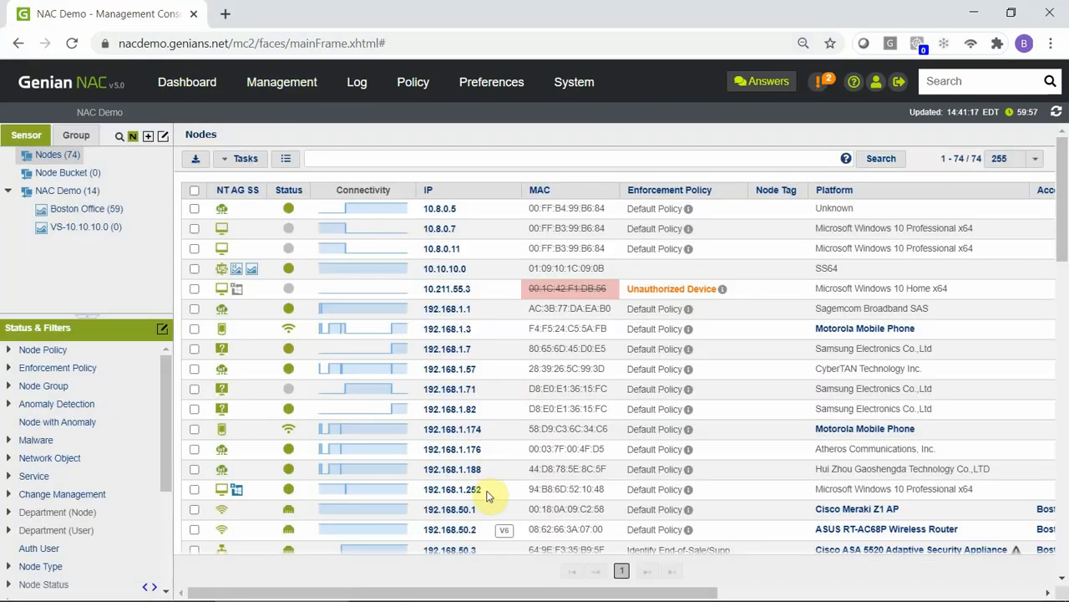
key(alt+Tab)
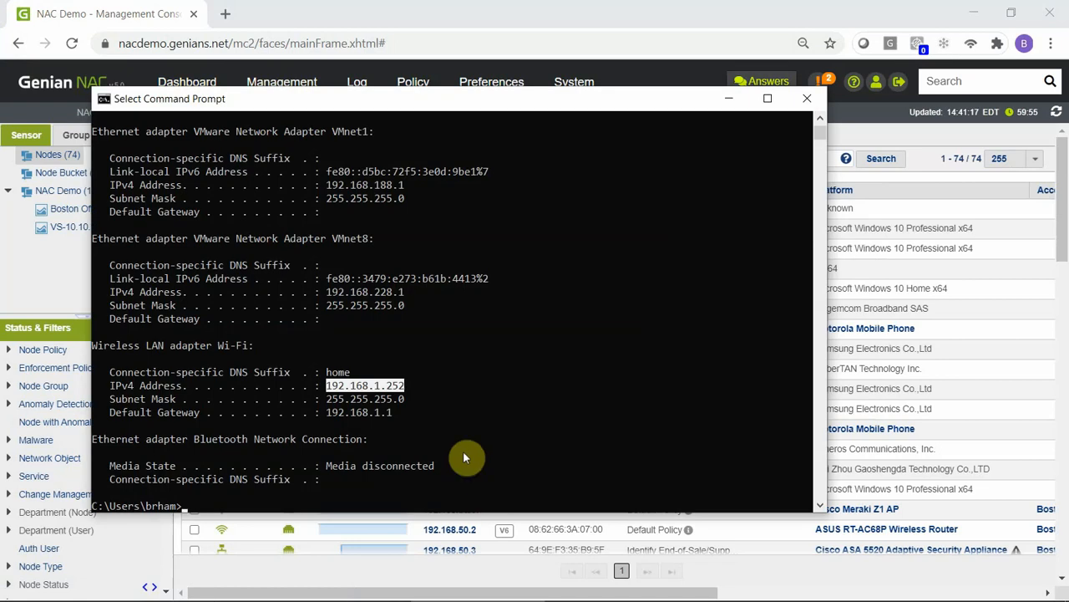
key(alt+Tab)
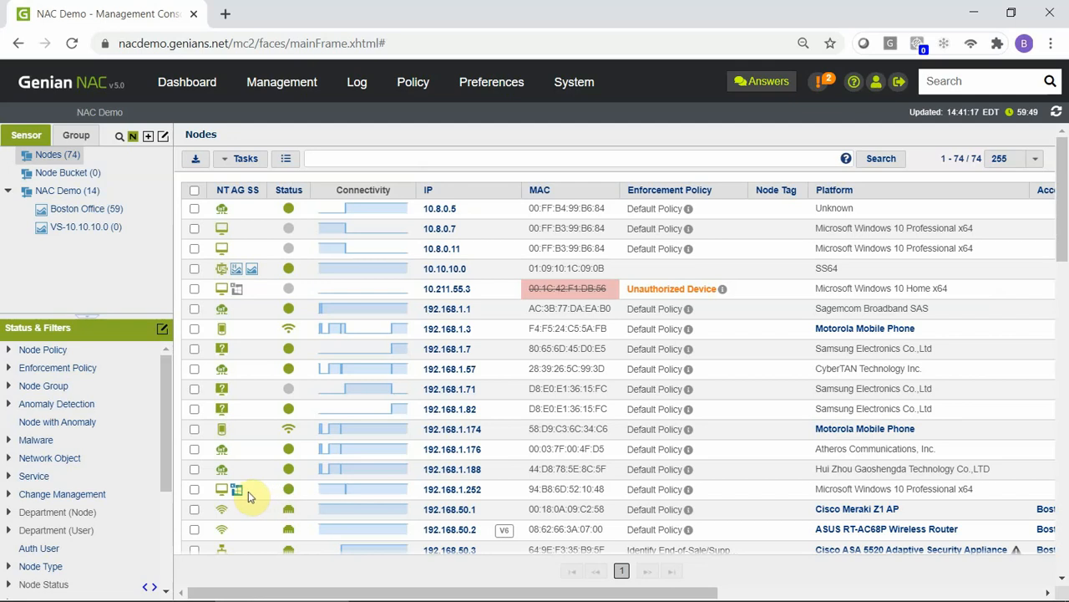
mouse_move(240, 495)
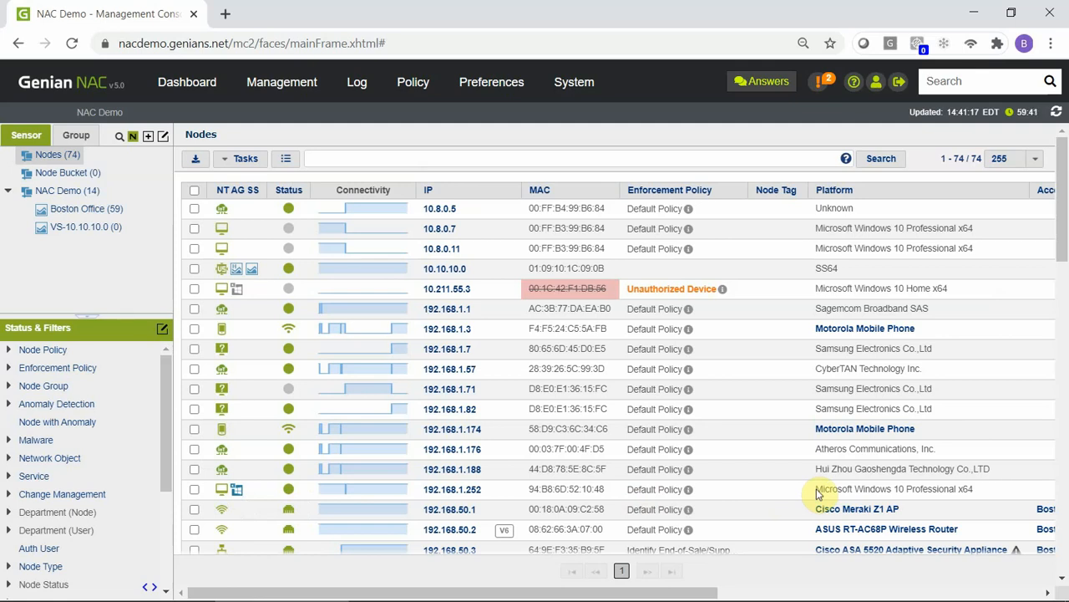
Open the logs and filter them by the IP address 192.168.1.252.
click(363, 86)
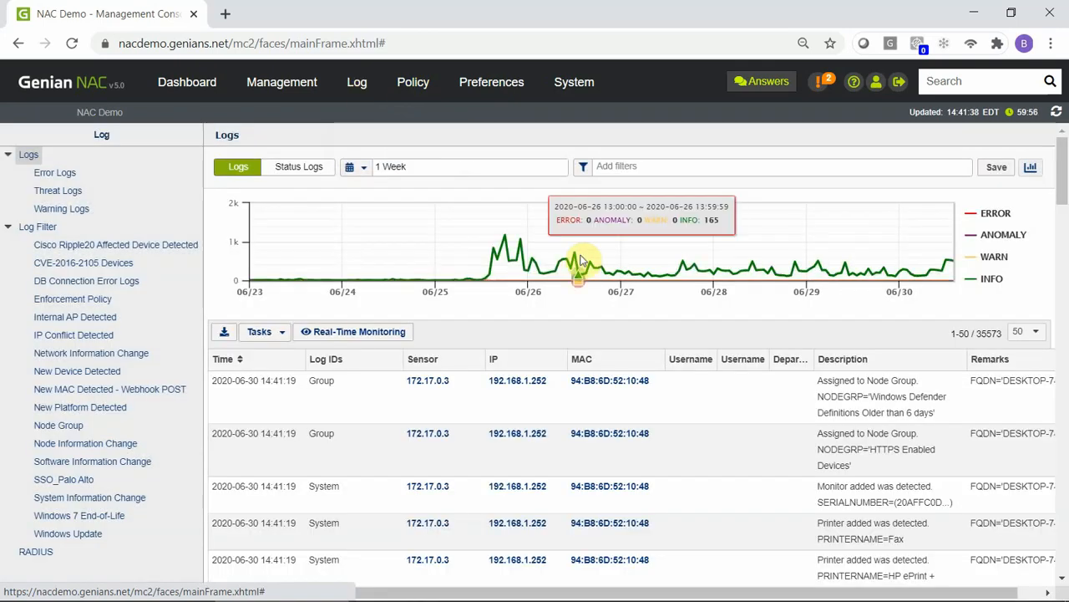
click(654, 168)
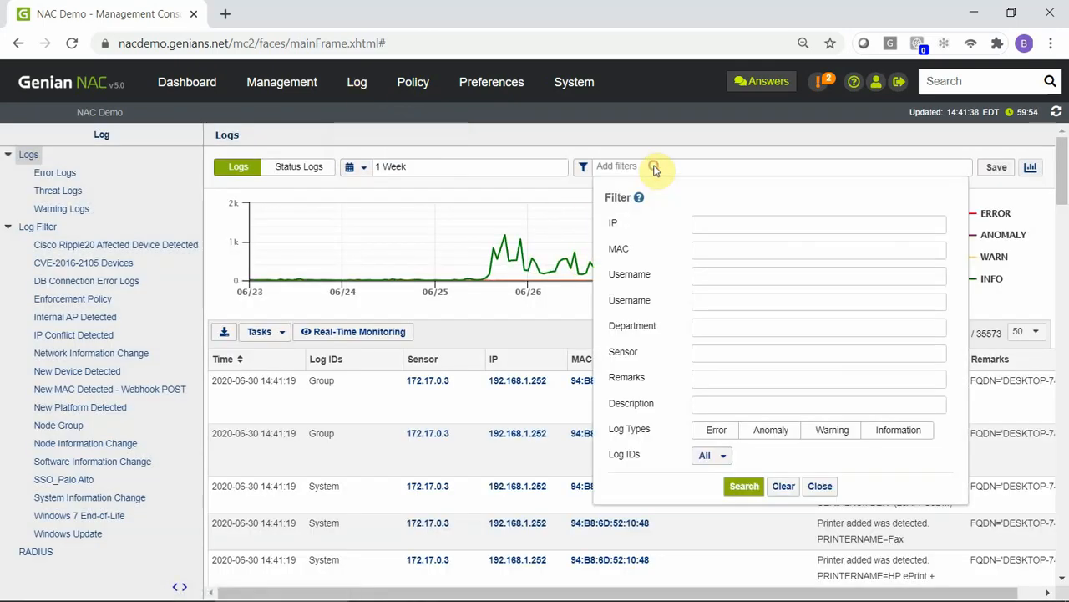
click(738, 226)
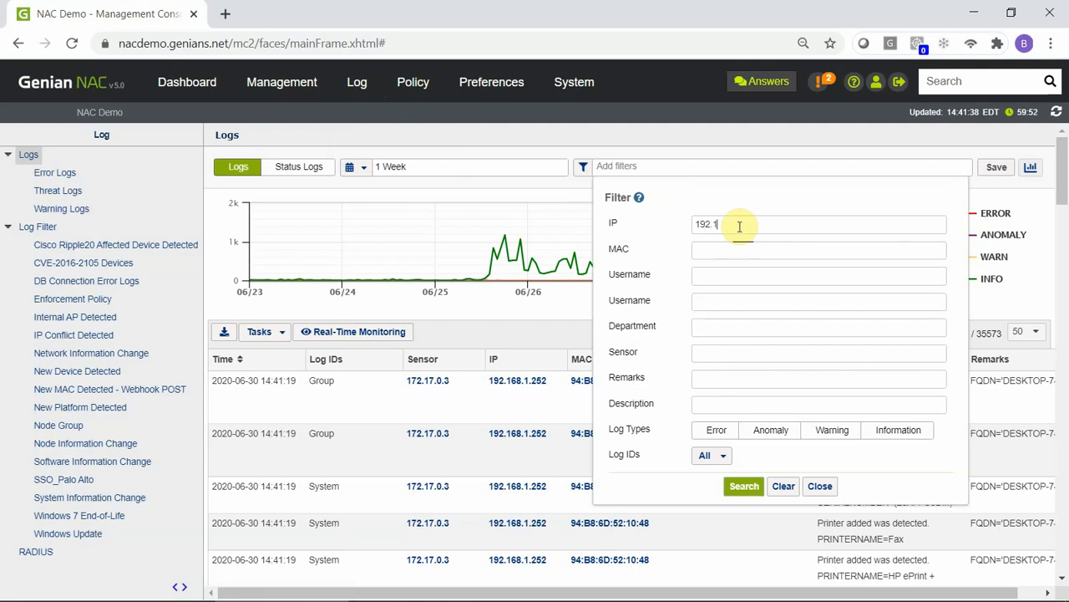
key(Return)
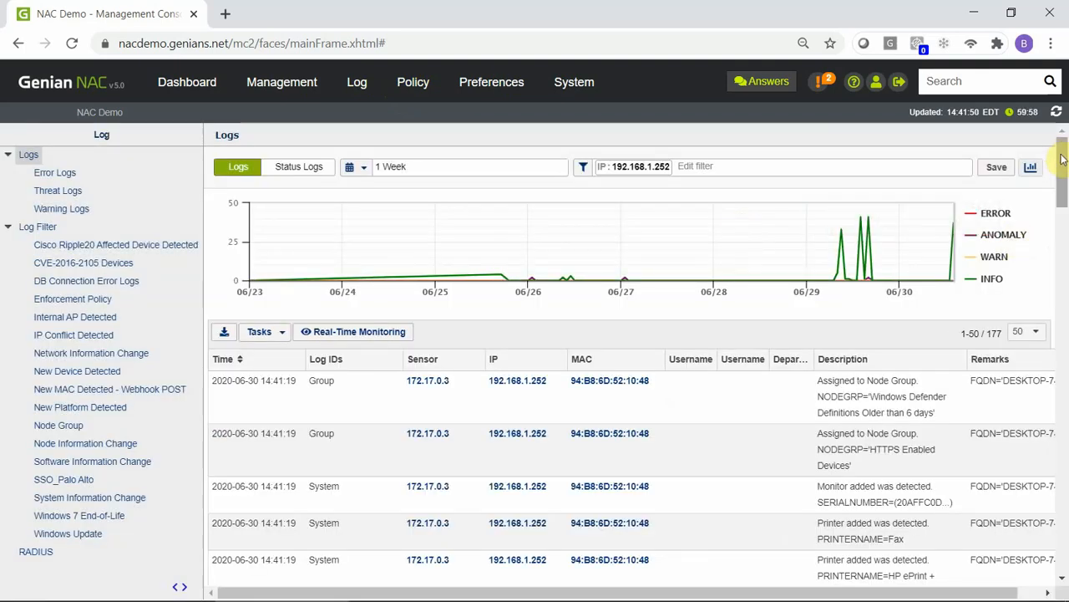
Review the Agent Action entries in the filtered logs and open the full details of node 192.168.1.252 from the node list.
drag(1059, 155, 1066, 383)
mouse_move(318, 89)
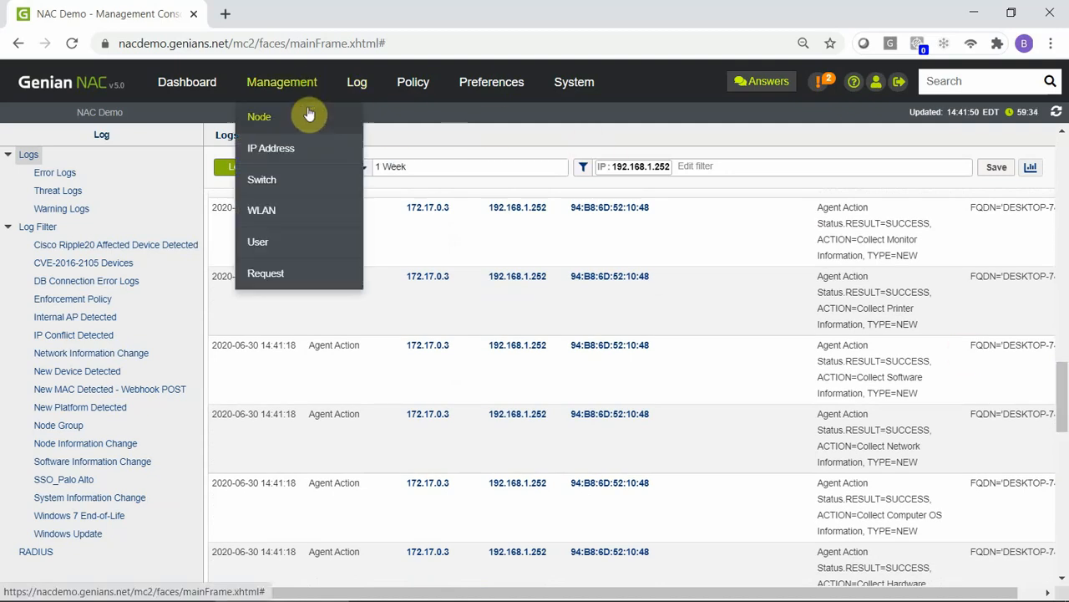
click(308, 116)
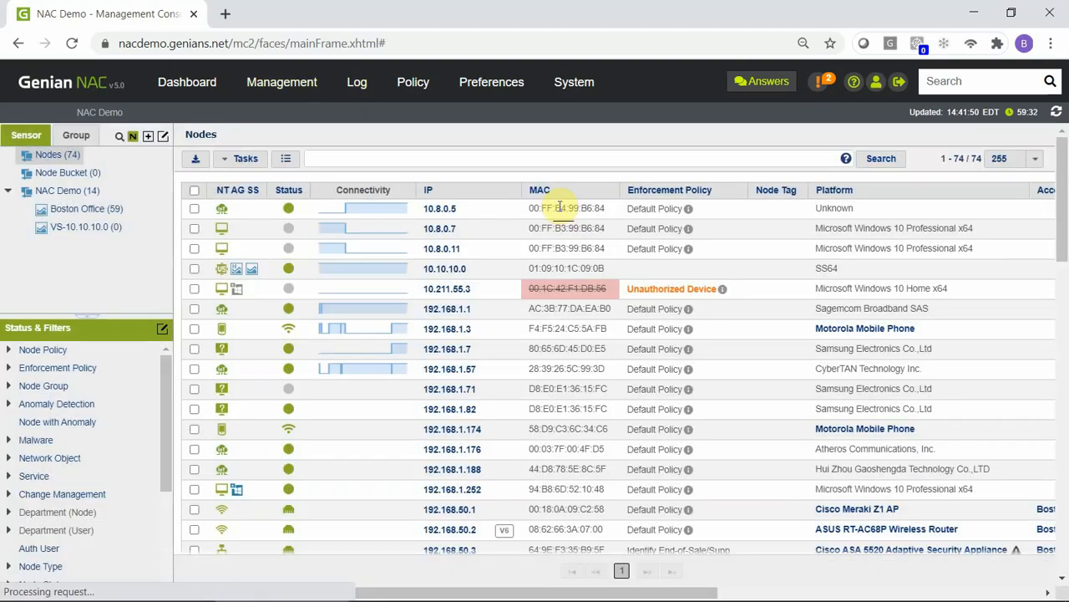
click(469, 493)
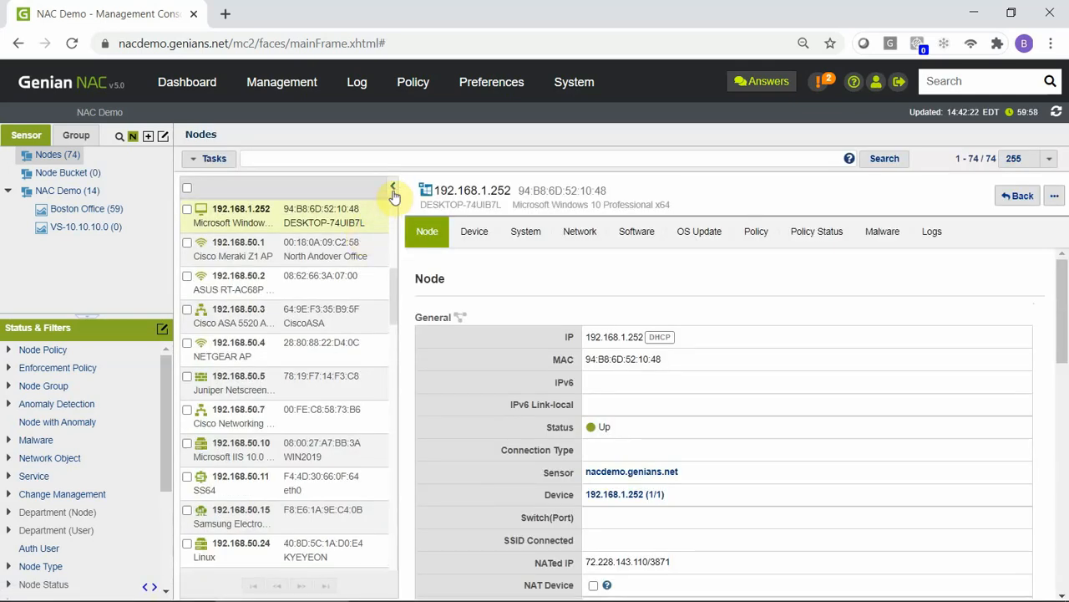
click(394, 189)
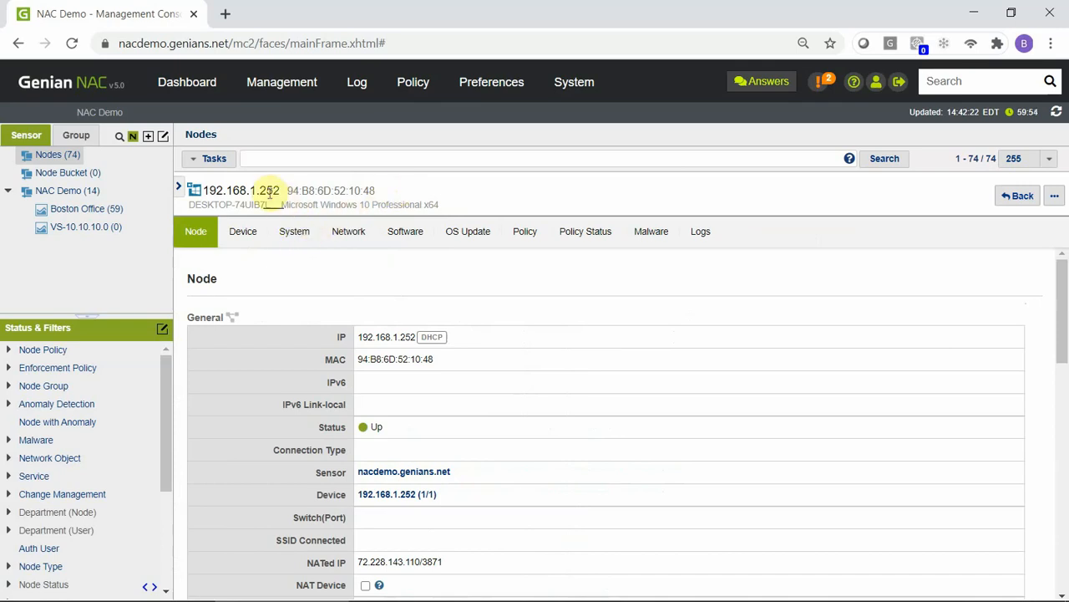
Examine the node's system information, from motherboard, memory, disk and OS through network connections and IP configuration to monitor and printers.
click(303, 235)
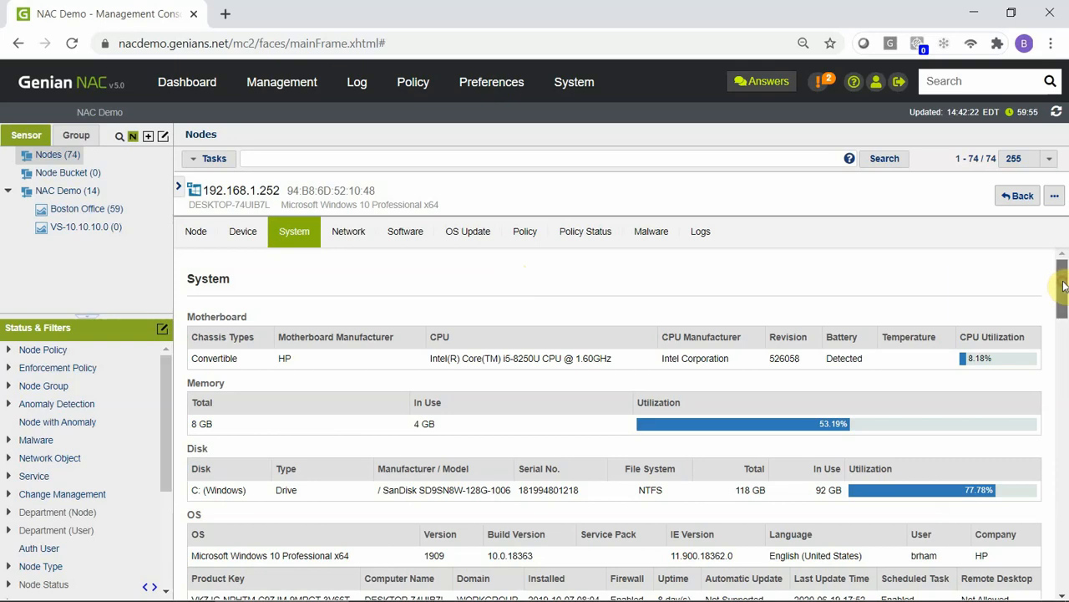
drag(1064, 286, 1065, 328)
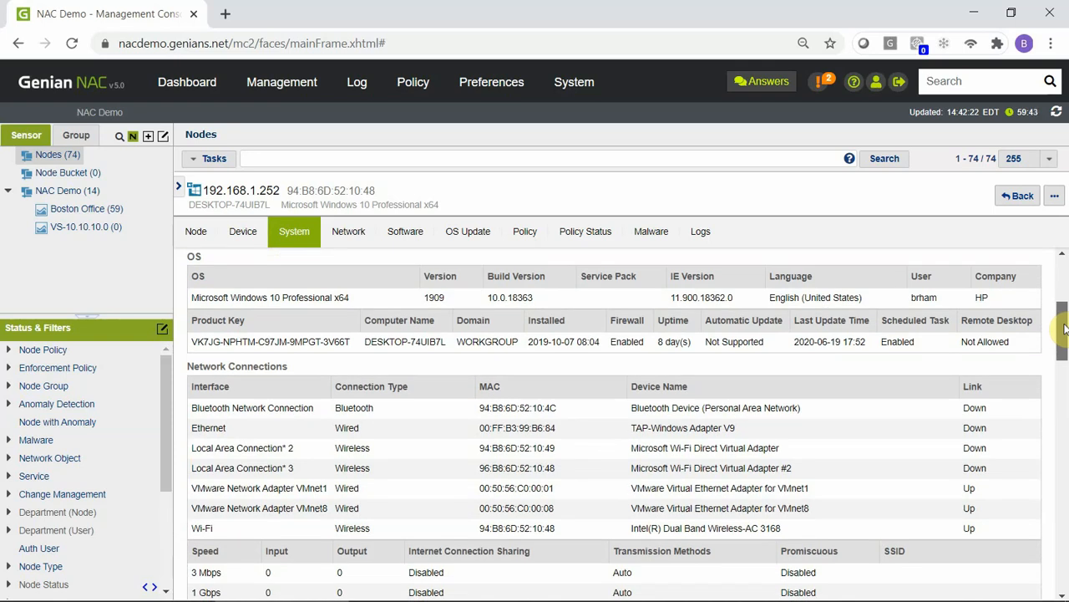
drag(1064, 329, 1065, 346)
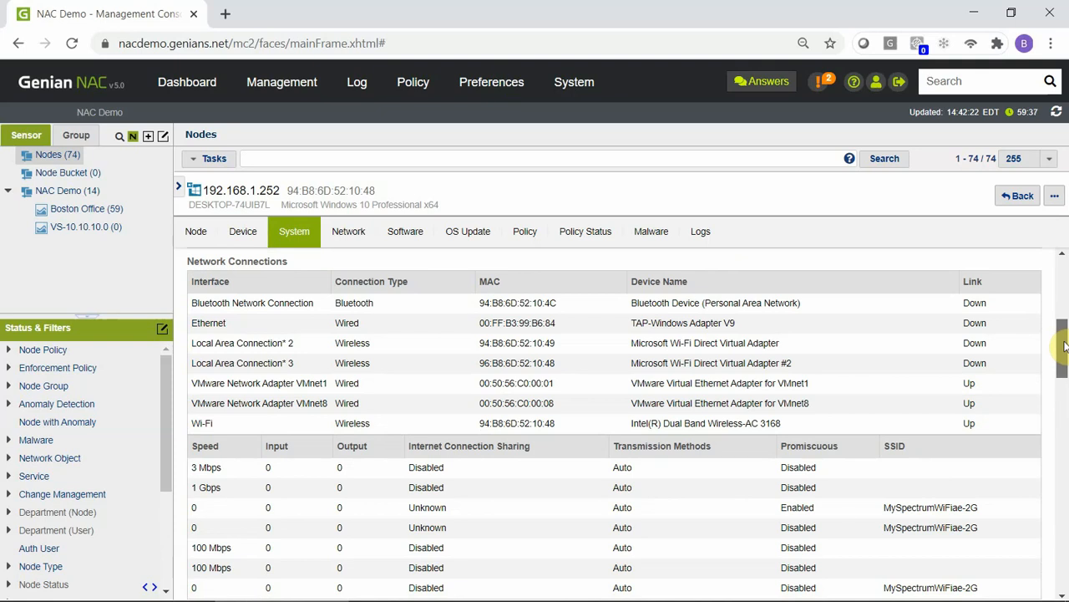
drag(1064, 346, 1064, 403)
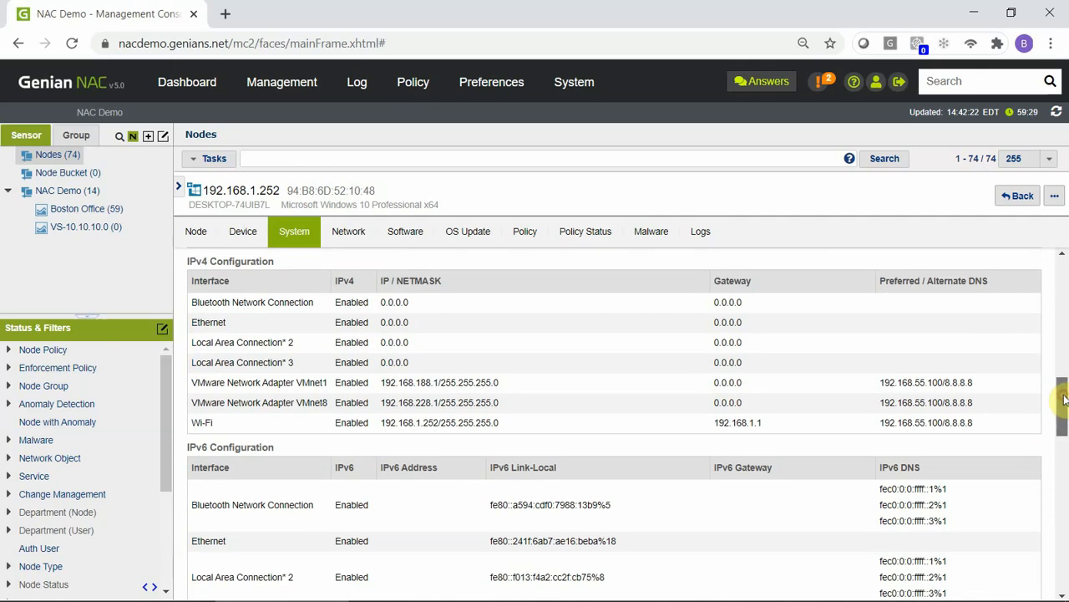
drag(1064, 401, 1067, 553)
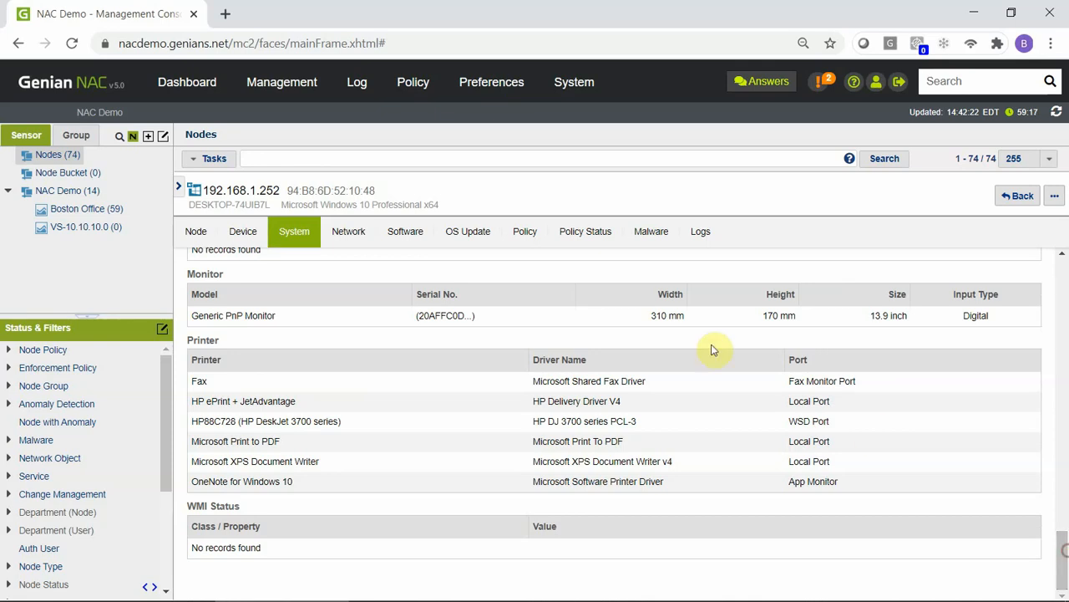
Review the node's detected network ports and processes, its antivirus software and all four pages of its installed programs.
click(360, 233)
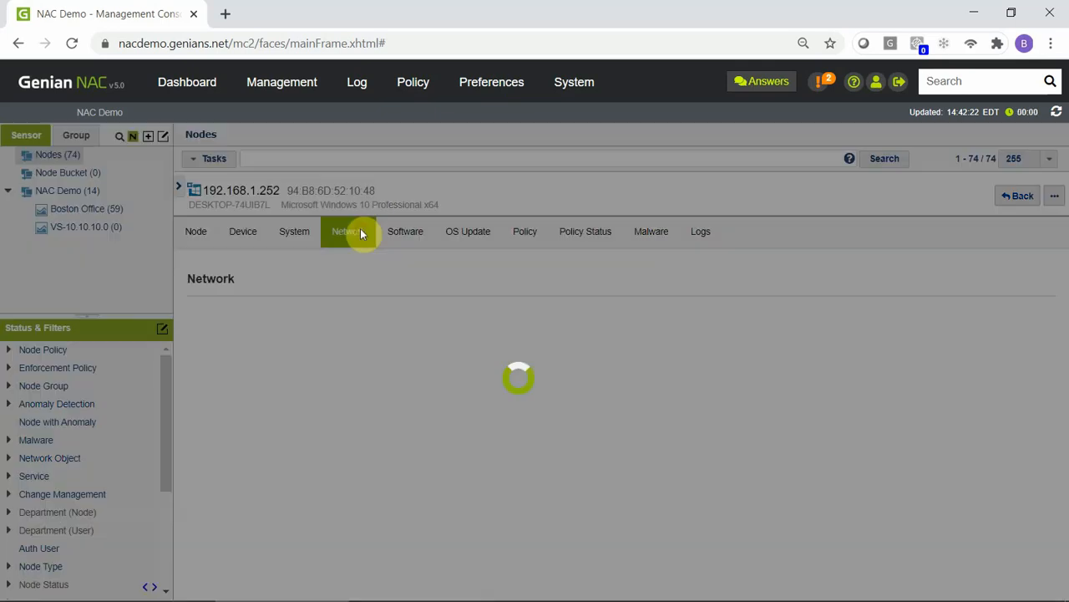
drag(1063, 345, 1065, 498)
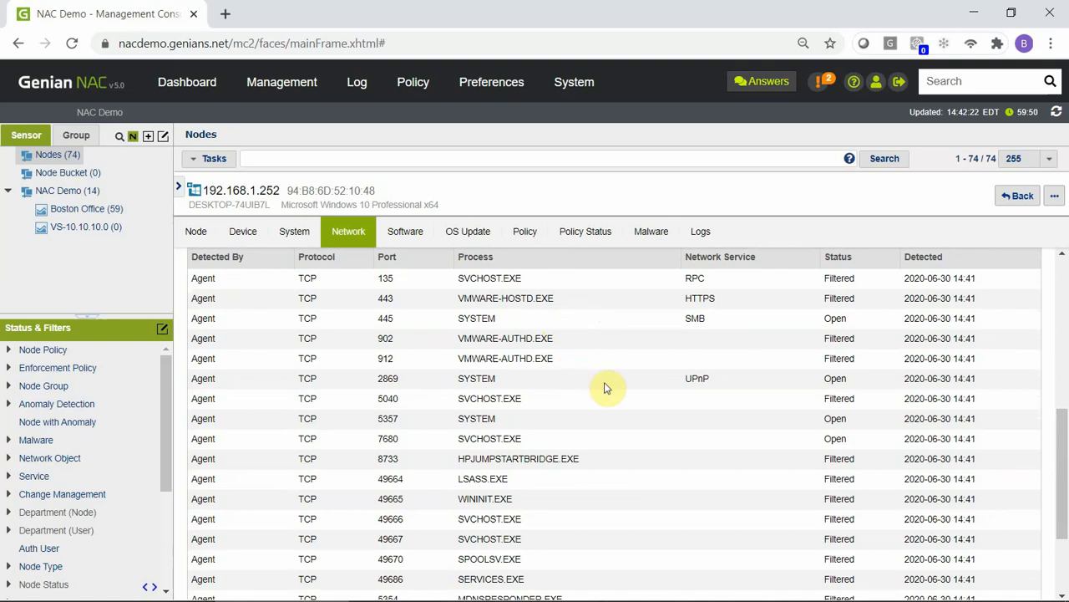
click(410, 233)
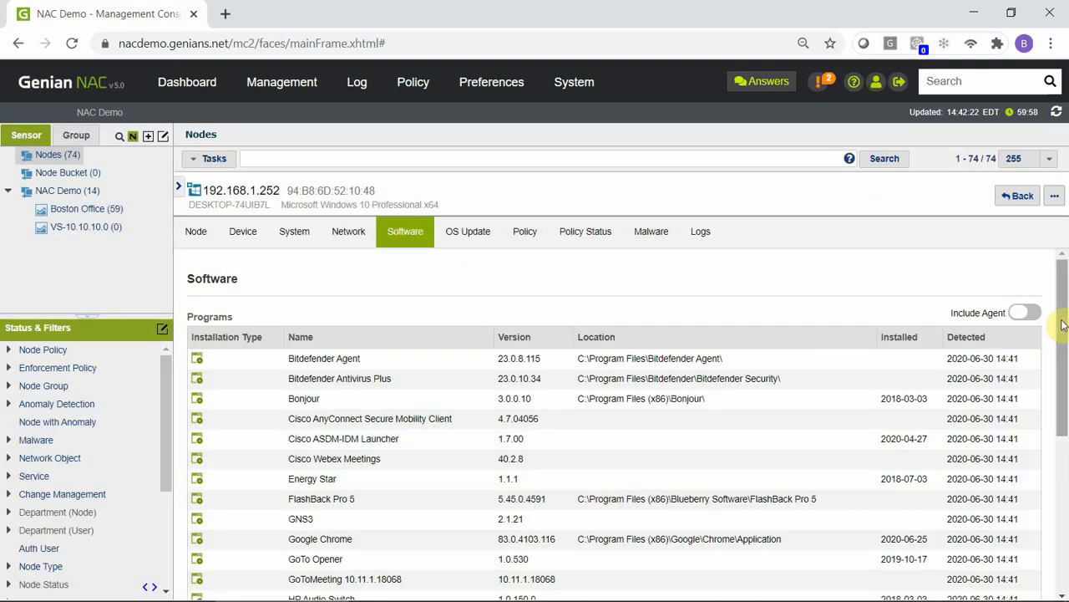
drag(1060, 325, 1061, 470)
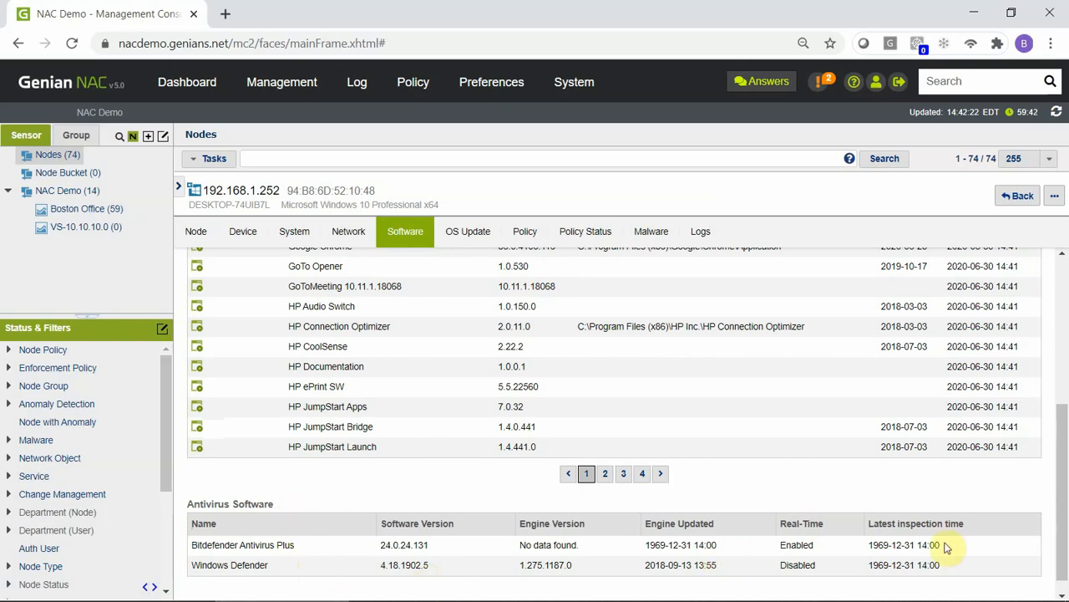
click(605, 475)
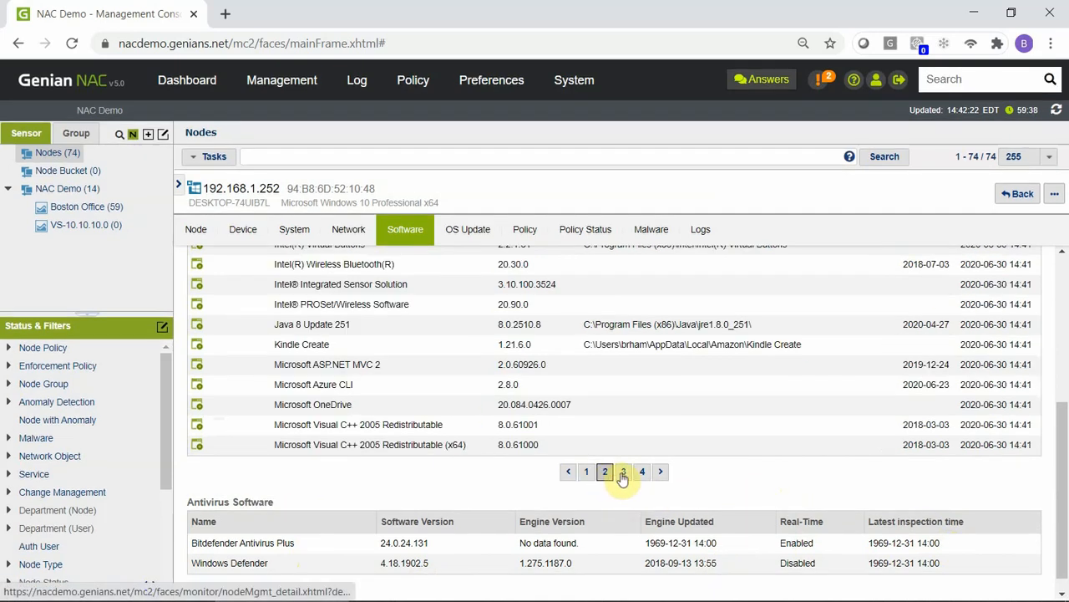
click(622, 476)
click(642, 472)
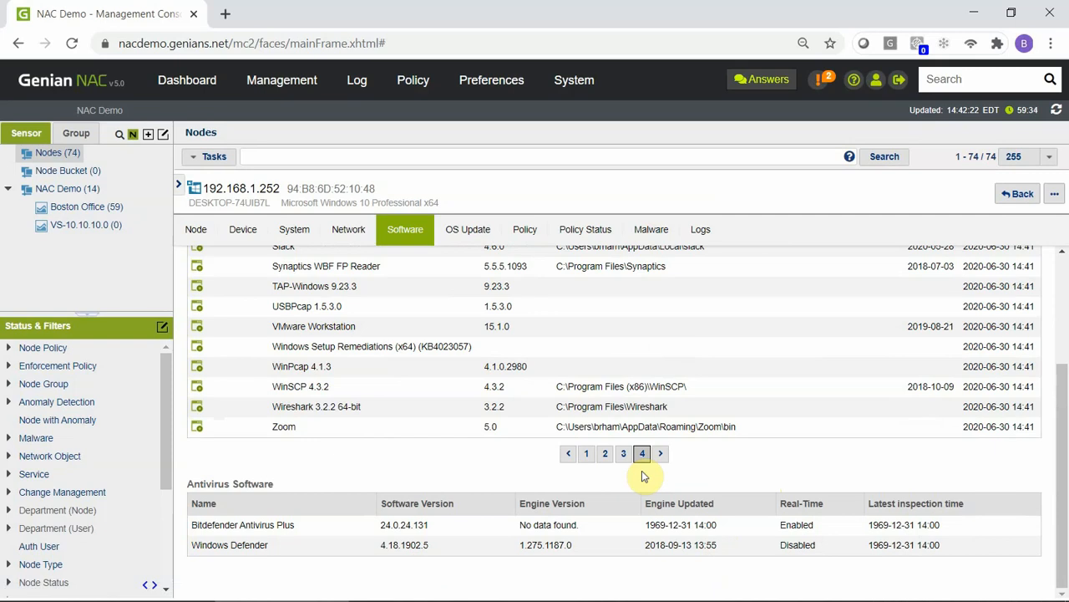
Check all OS updates recorded for the node and review its policy status, including the node policy, enforcement policy and node groups.
click(480, 234)
click(209, 326)
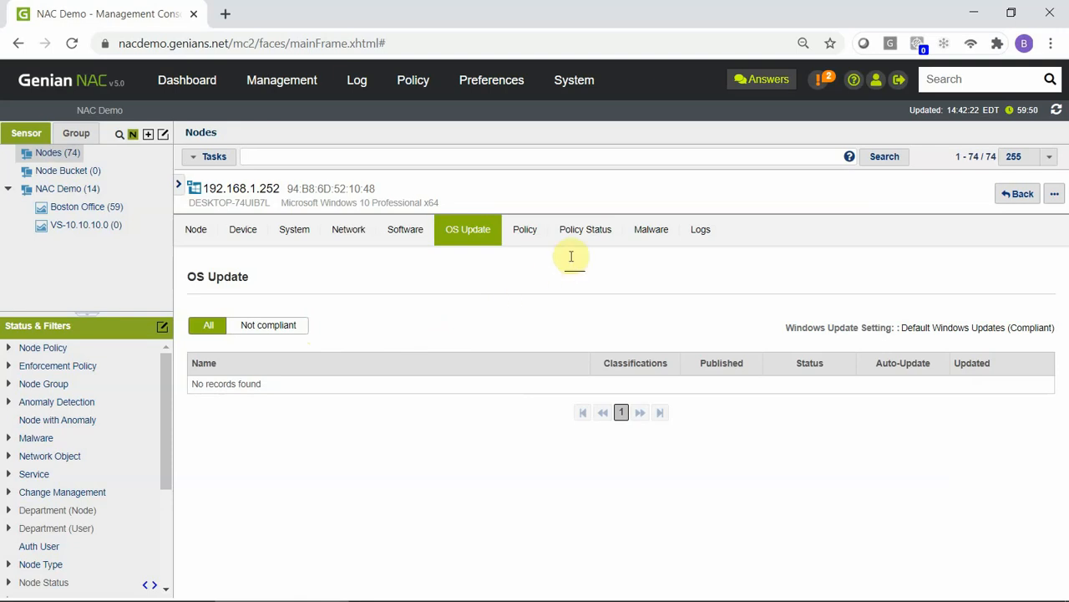
click(593, 234)
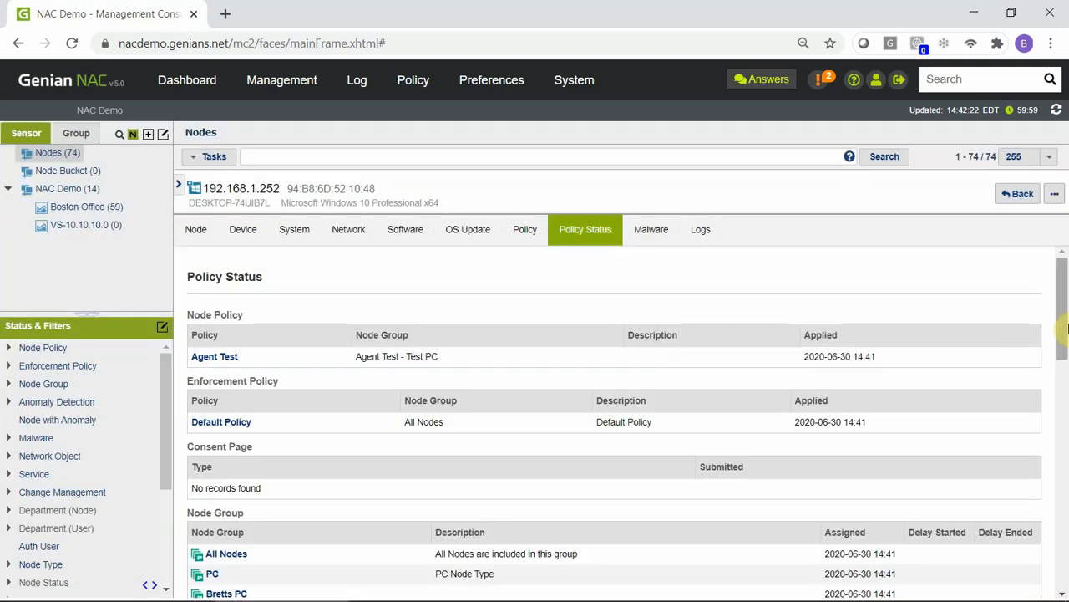
drag(1063, 303, 1054, 559)
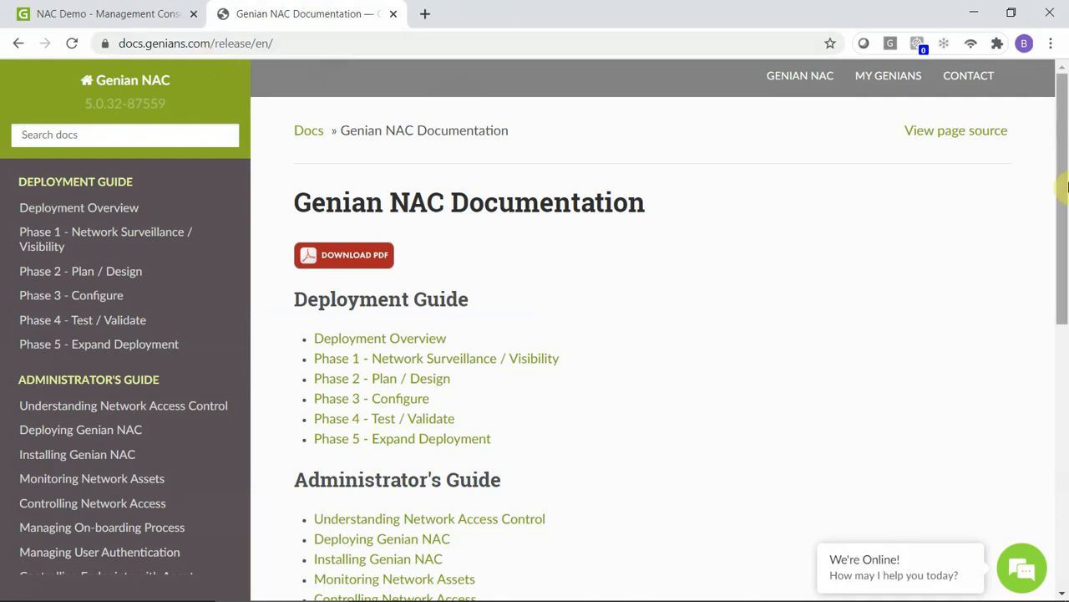
In the Genian NAC documentation, find Controlling Windows under Controlling Endpoints with Agent and open the Changing Computer Name instructions.
drag(1061, 196, 1060, 309)
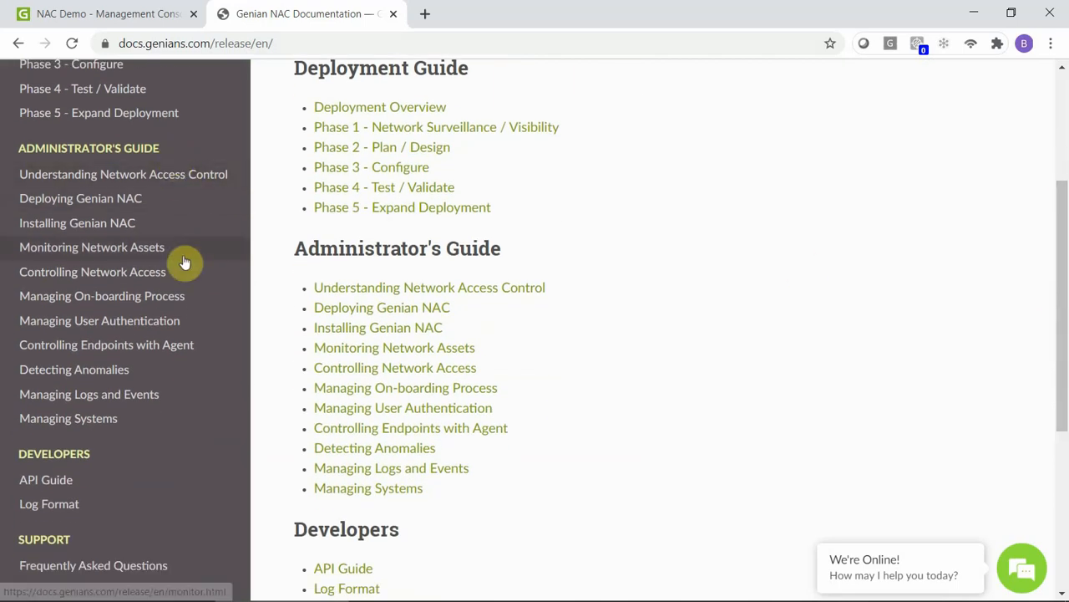
click(209, 348)
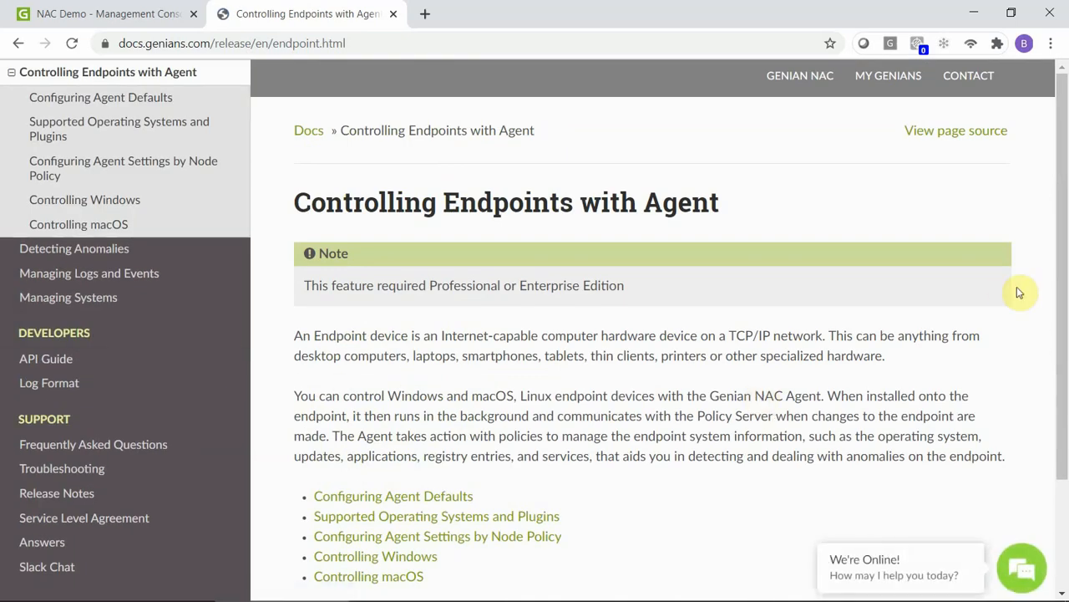
drag(1062, 287, 1061, 352)
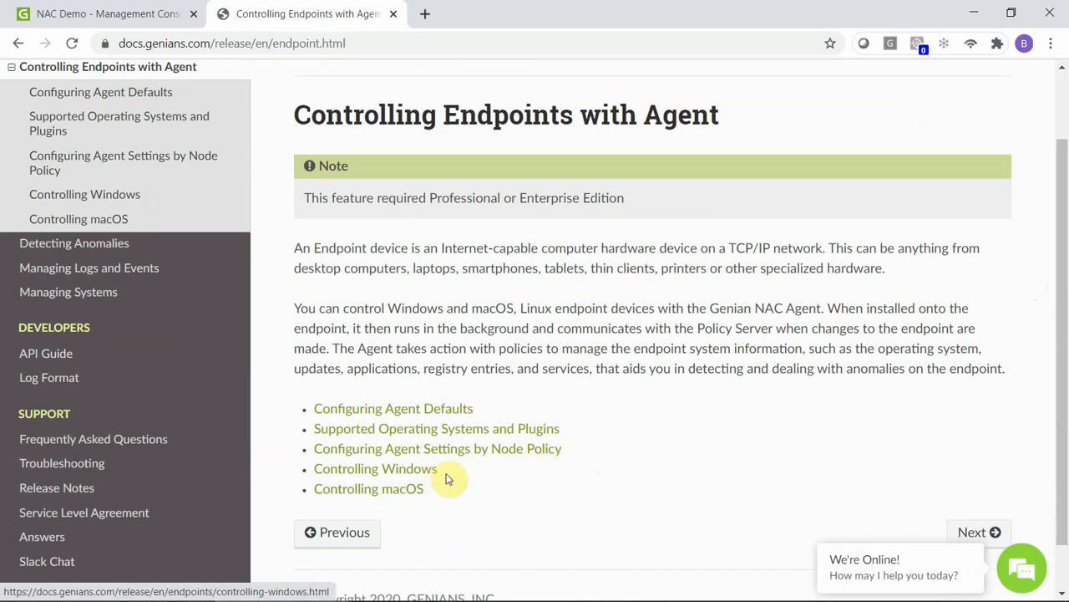
click(419, 472)
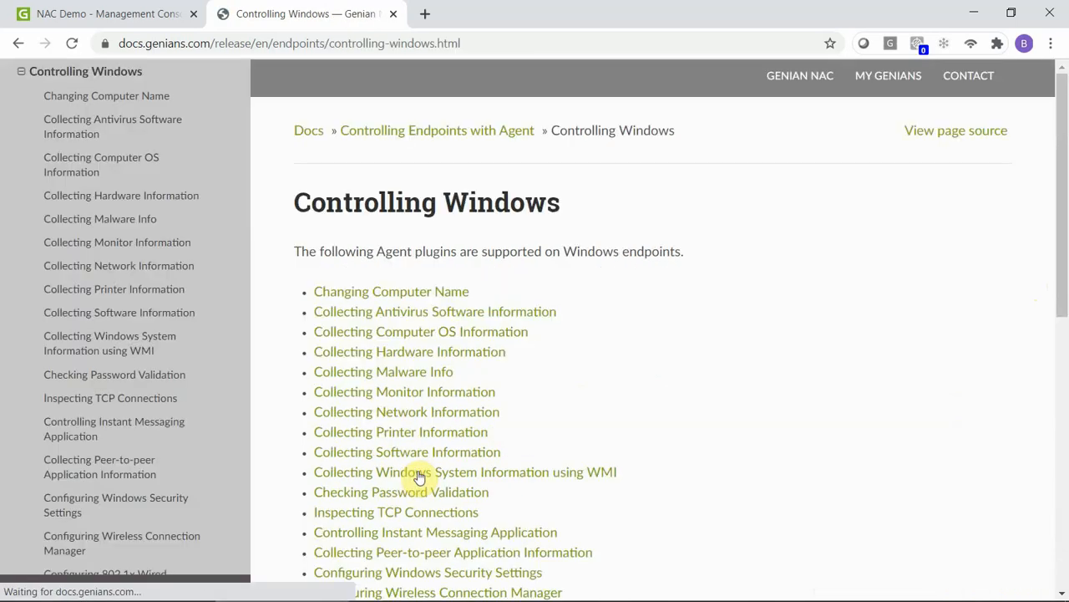
mouse_move(1062, 239)
mouse_down()
mouse_move(1059, 458)
mouse_move(1062, 239)
mouse_up()
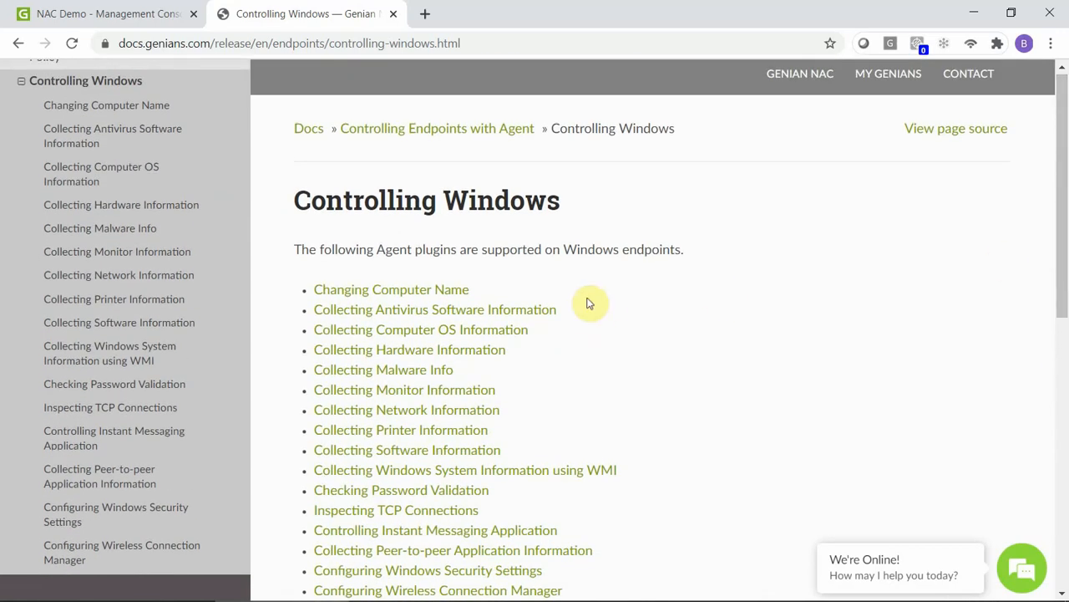
click(448, 289)
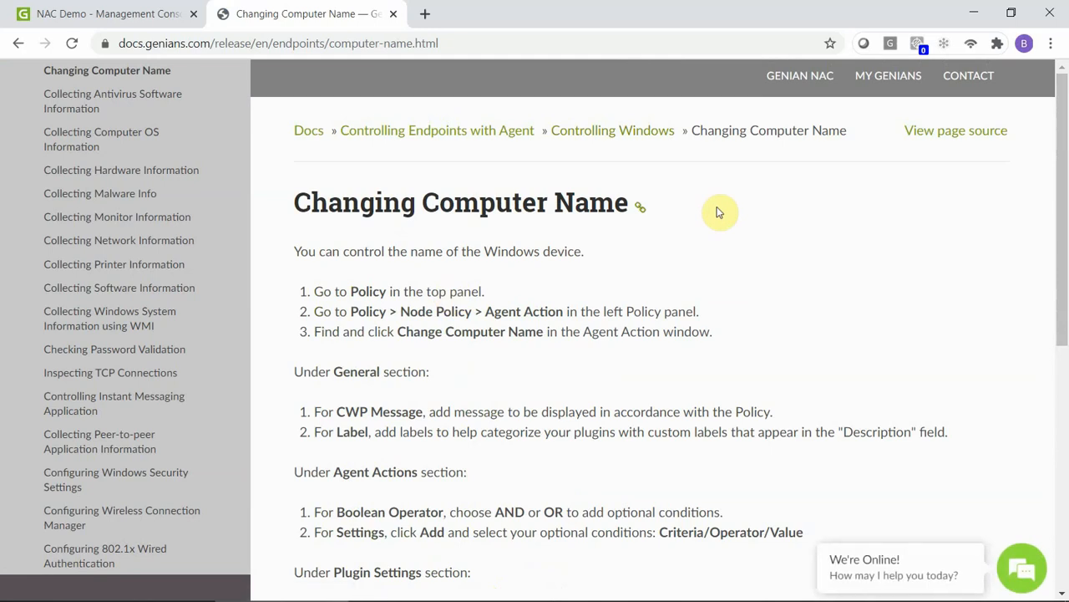